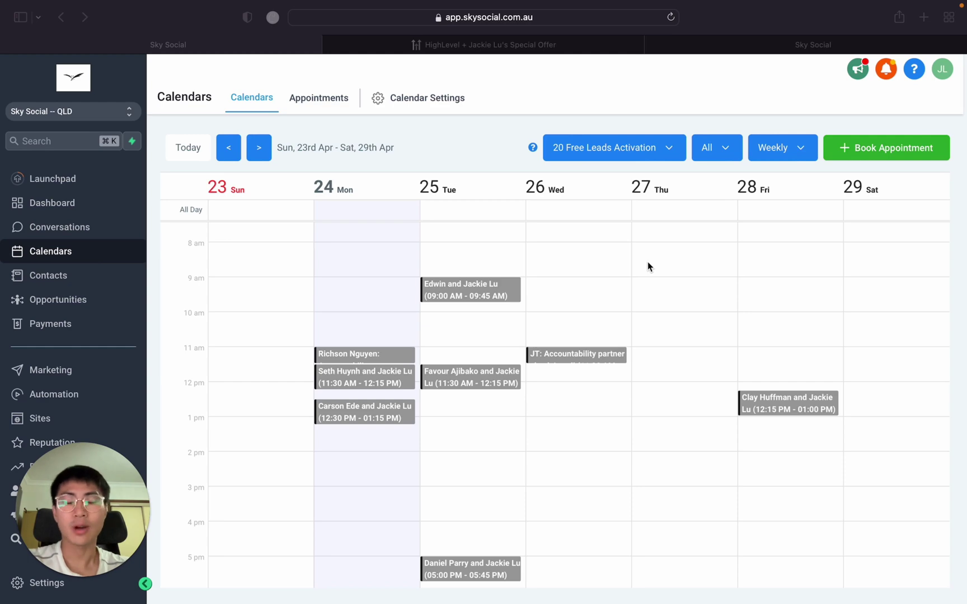
Leave the special-offer page and start a new calendar from Sky Social's Calendar Settings
click(472, 44)
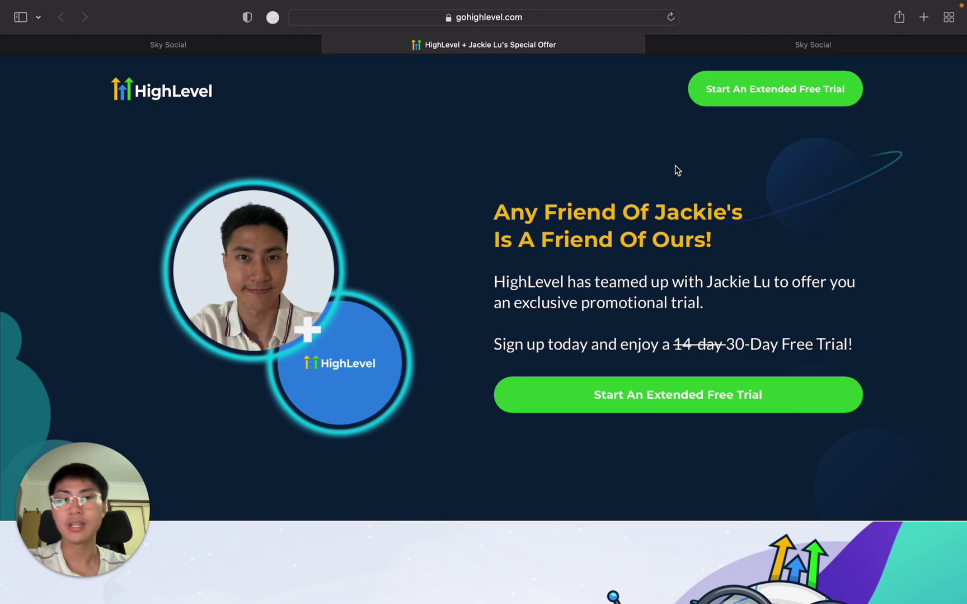
click(257, 46)
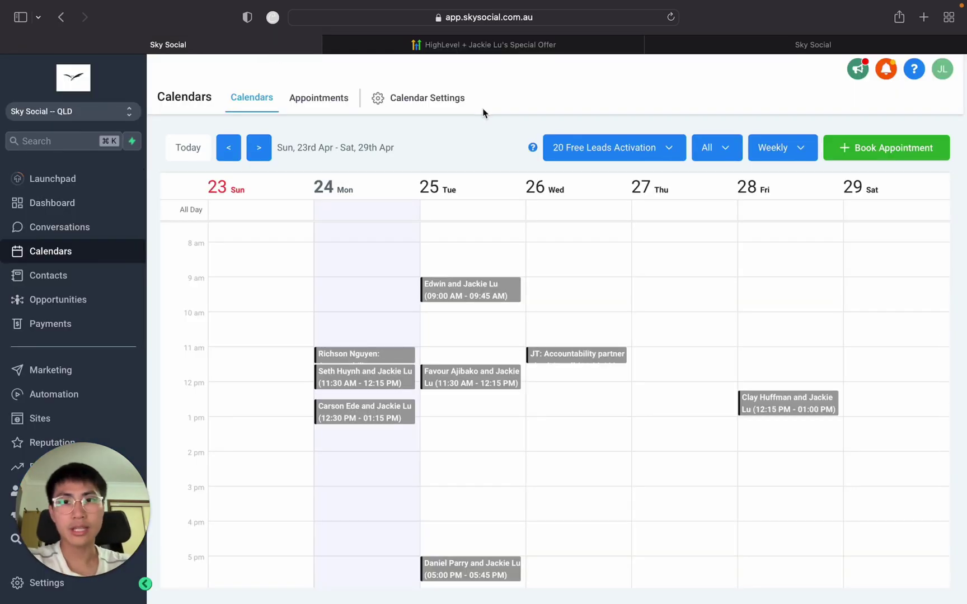
click(427, 108)
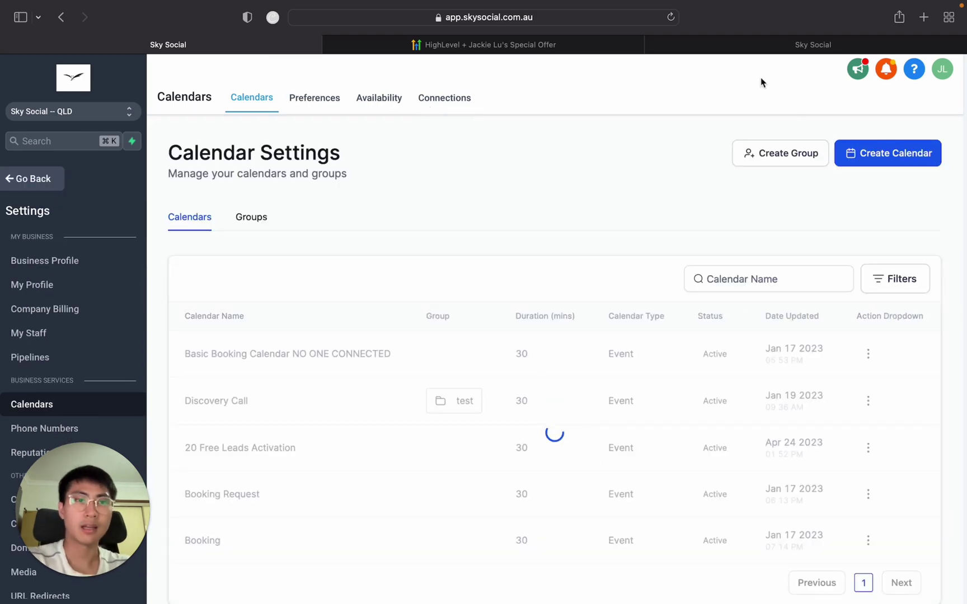
click(889, 166)
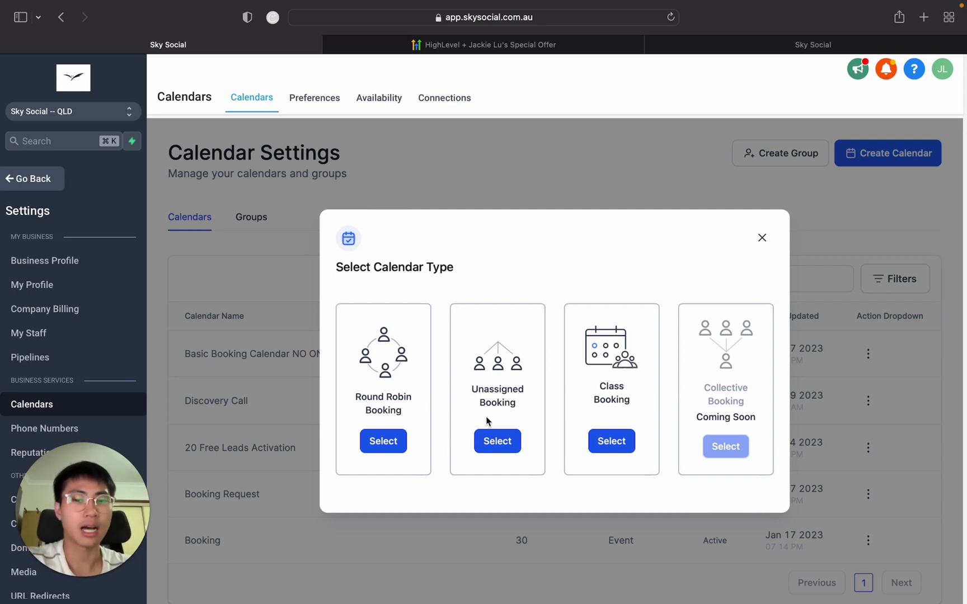
Choose a Round Robin booking calendar set to Optimize for Availability
click(370, 448)
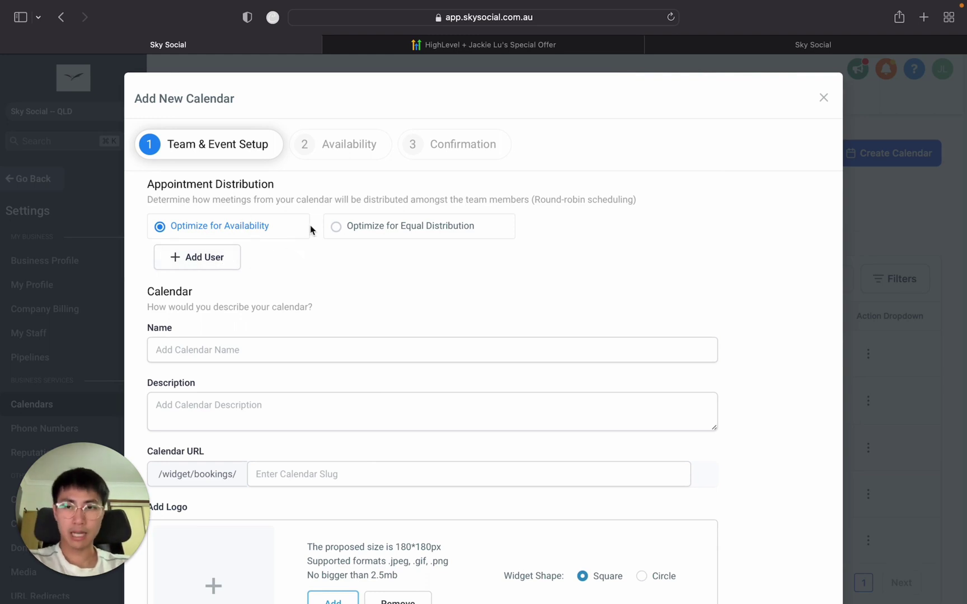
click(335, 226)
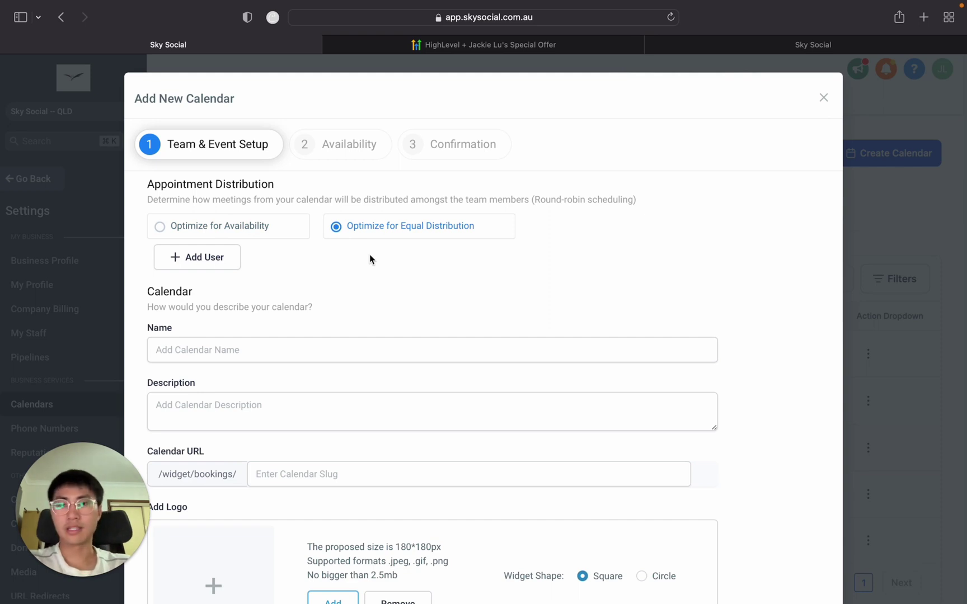
click(160, 227)
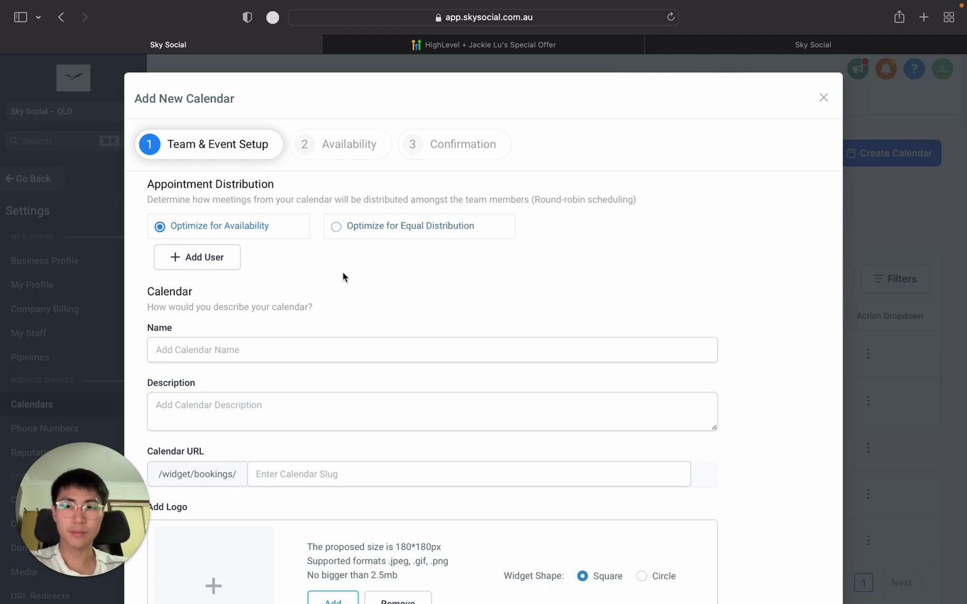
Assign the only team member to the calendar, then switch to the Dashboard tab
click(220, 262)
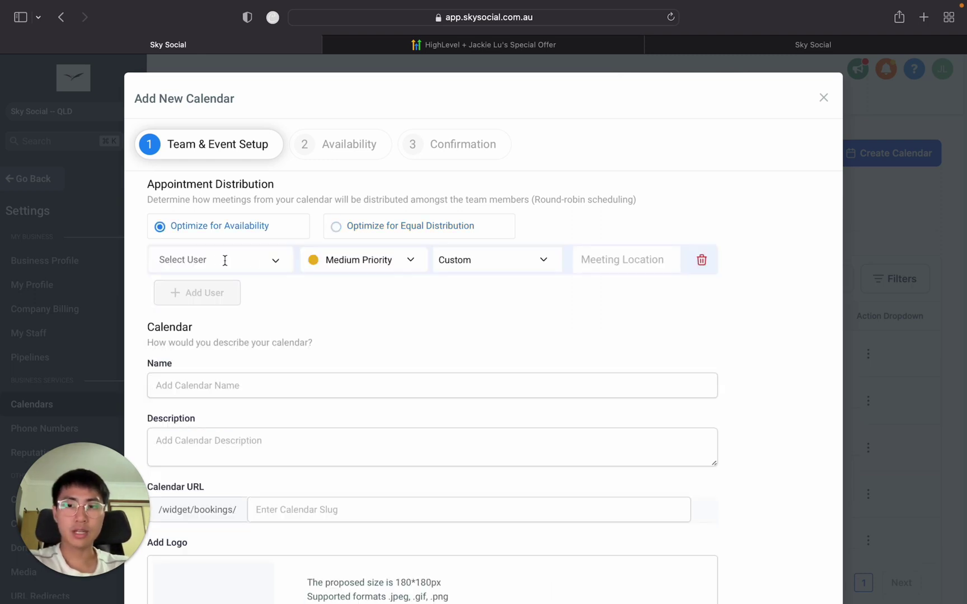
click(267, 261)
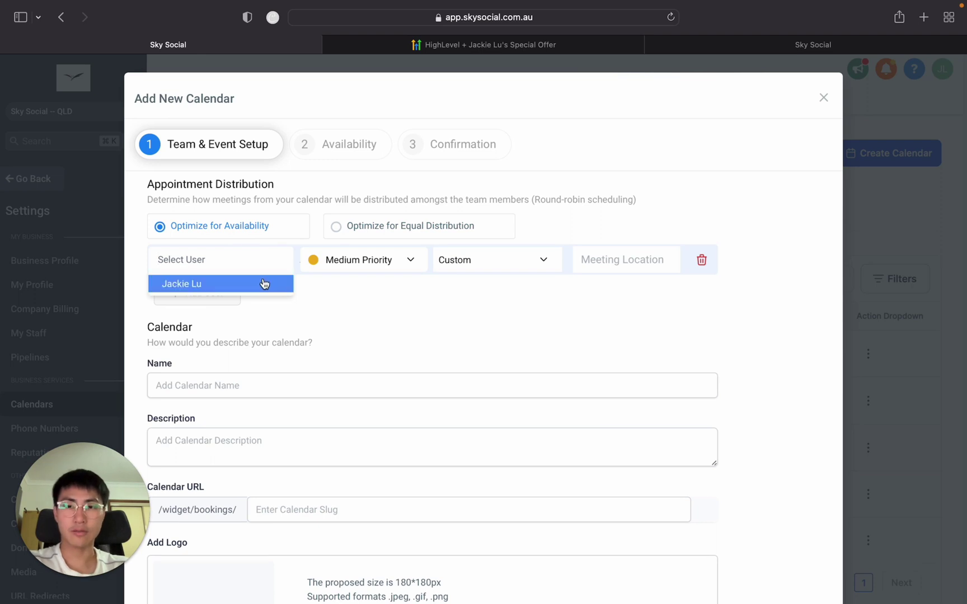
click(263, 283)
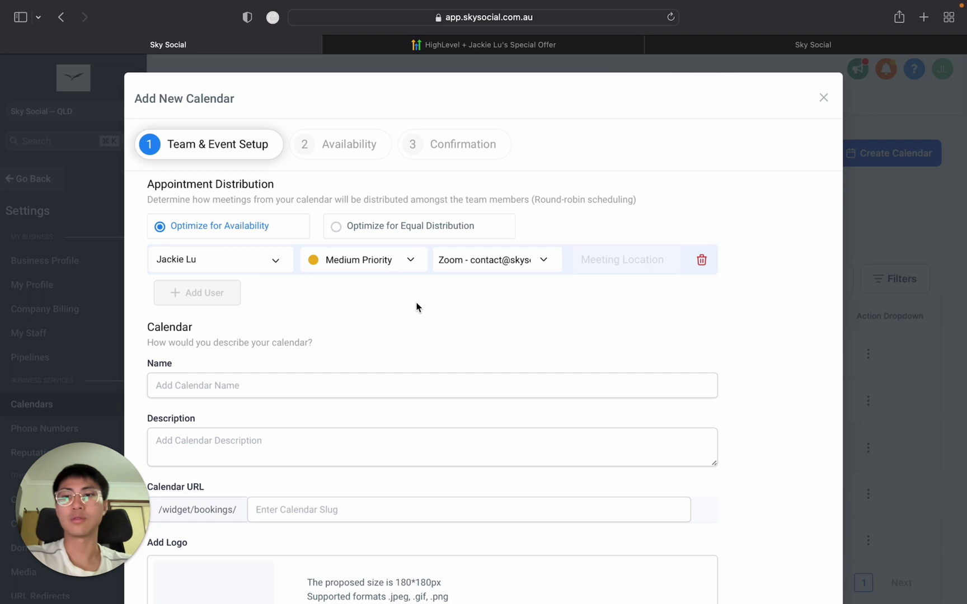
click(256, 261)
click(401, 318)
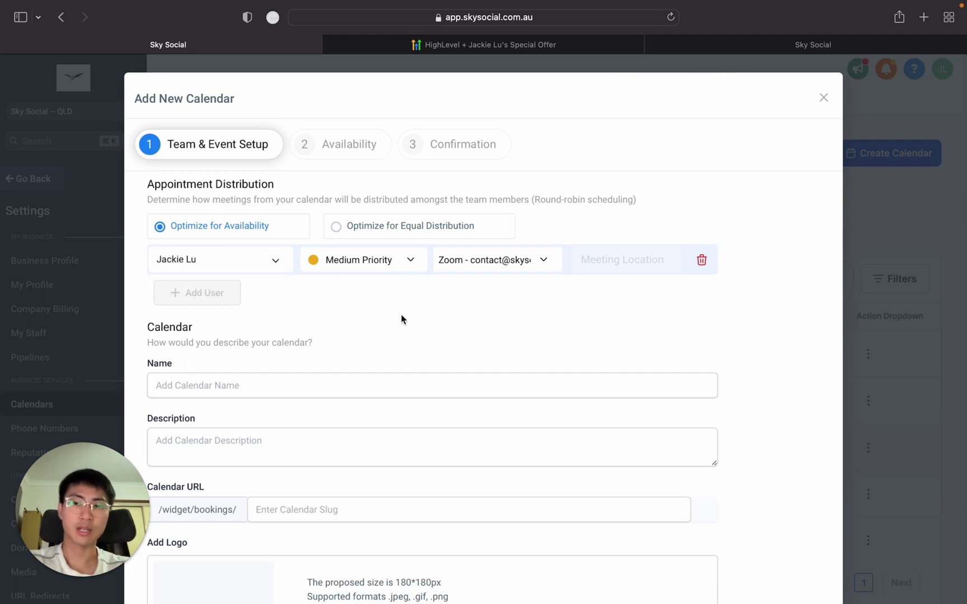
click(784, 47)
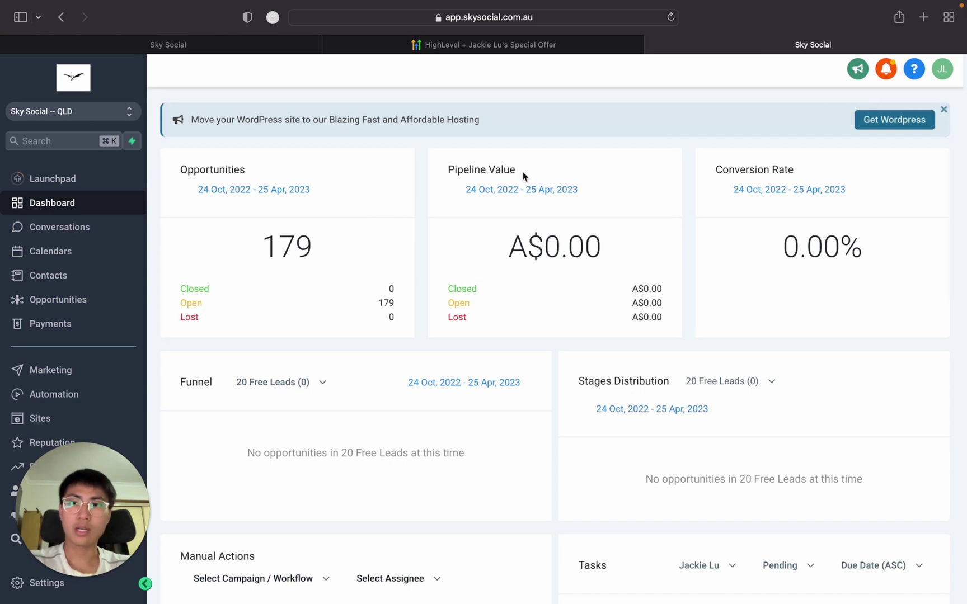
View the My Staff team list in Settings
drag(87, 504, 895, 481)
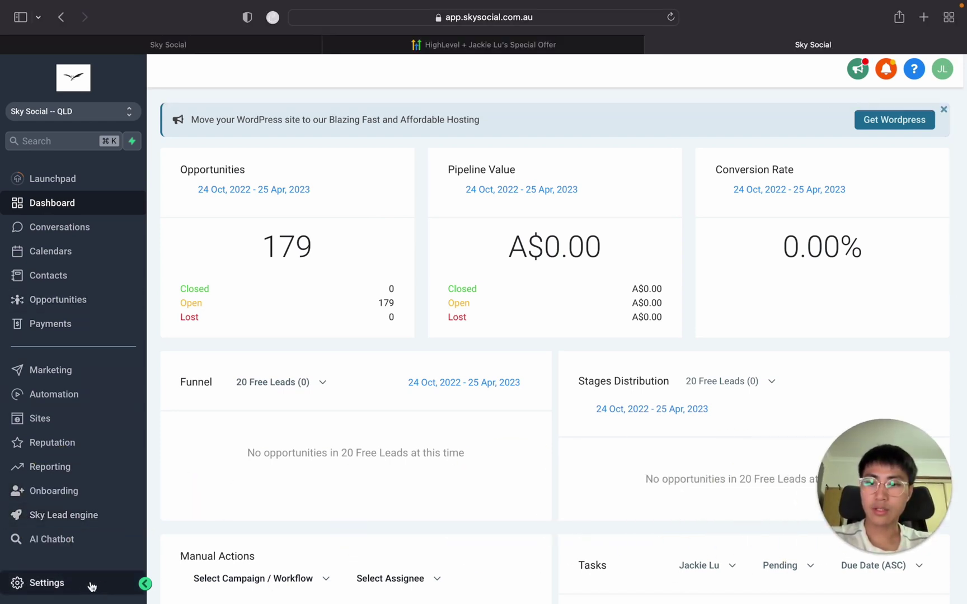
click(47, 583)
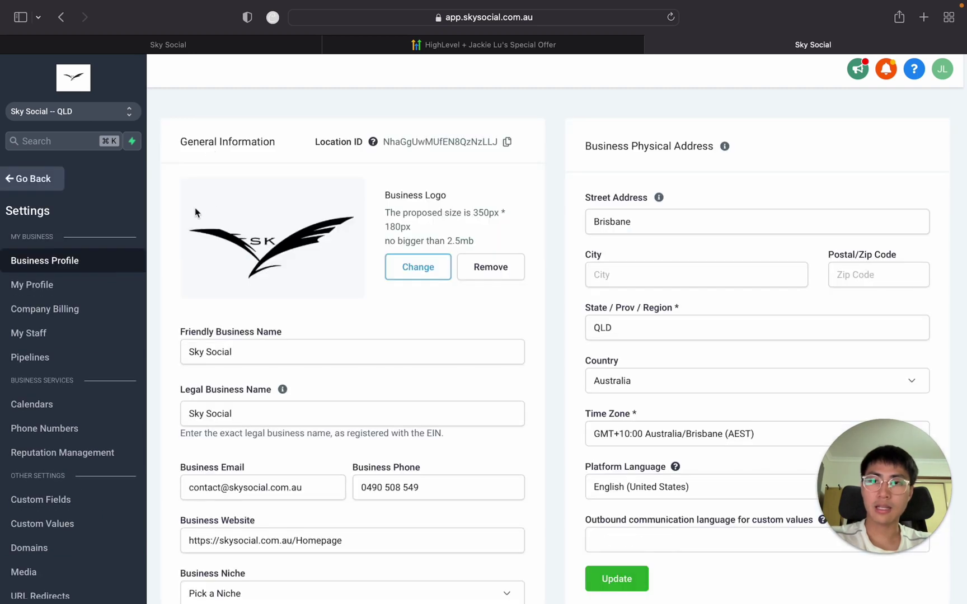
click(78, 332)
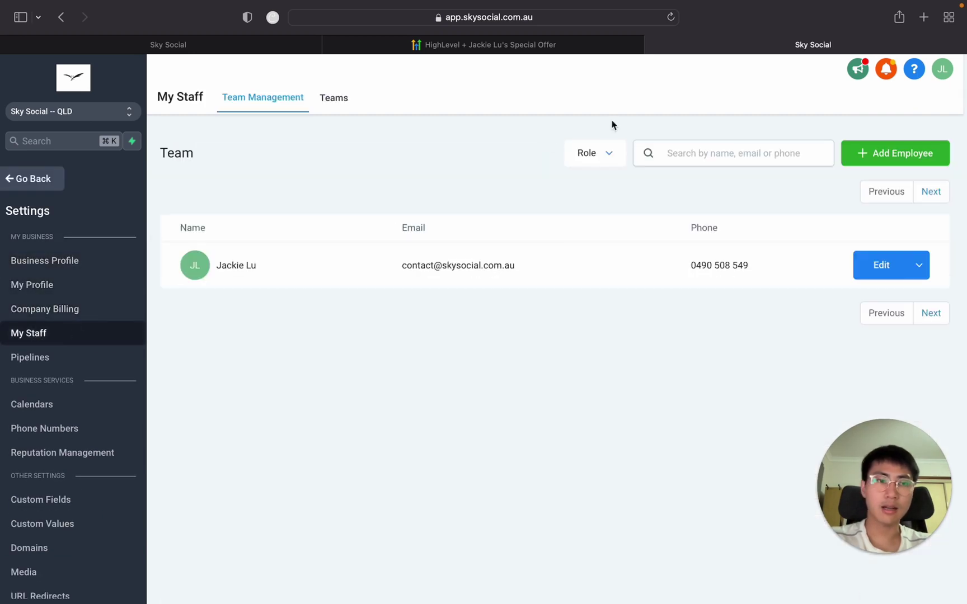
Review the Add Employee form, close it unsaved, and return to the unfinished calendar
click(894, 152)
click(421, 179)
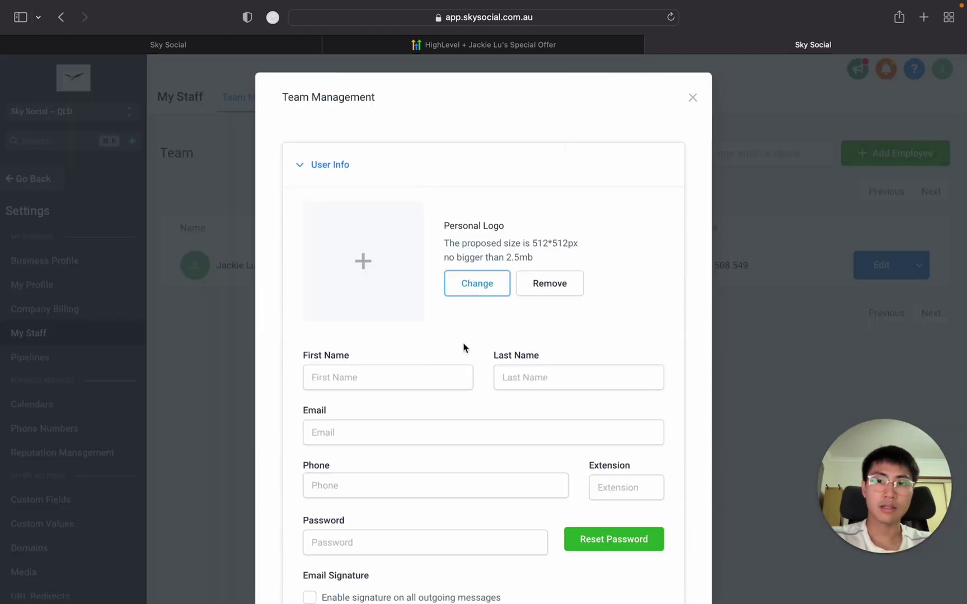
scroll(423, 358, down, 2)
scroll(534, 319, down, 10)
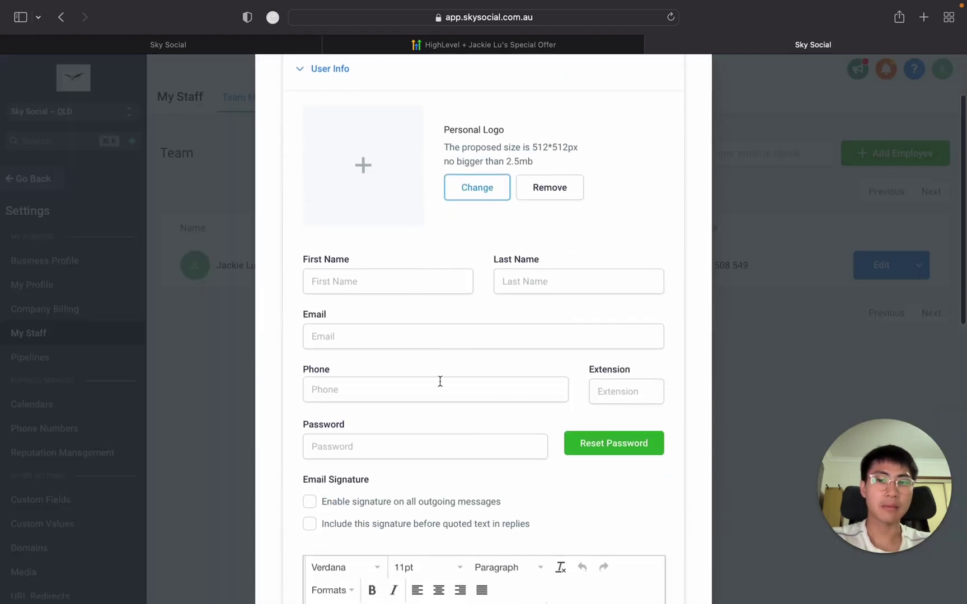
scroll(440, 380, up, 4)
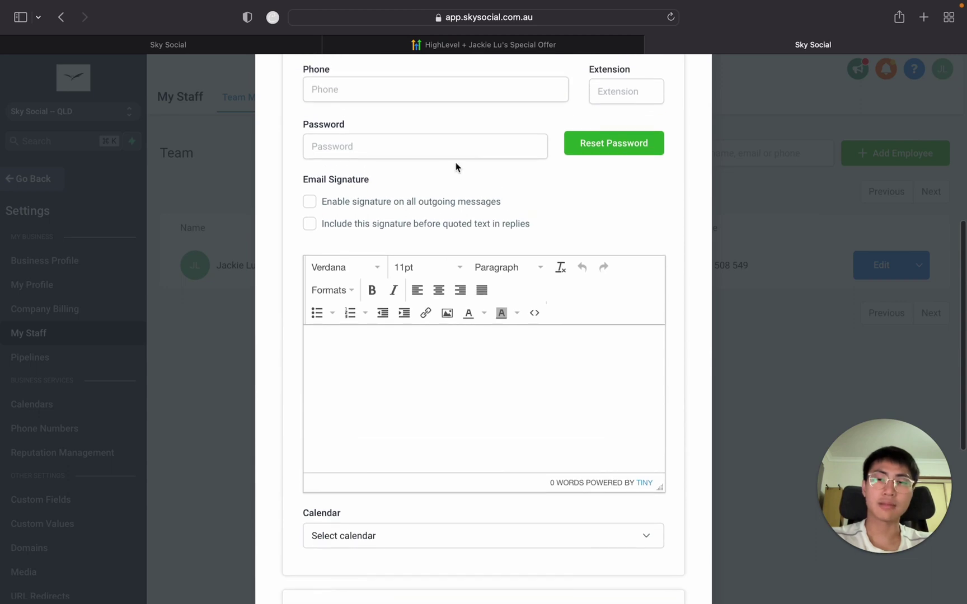
scroll(464, 132, down, 8)
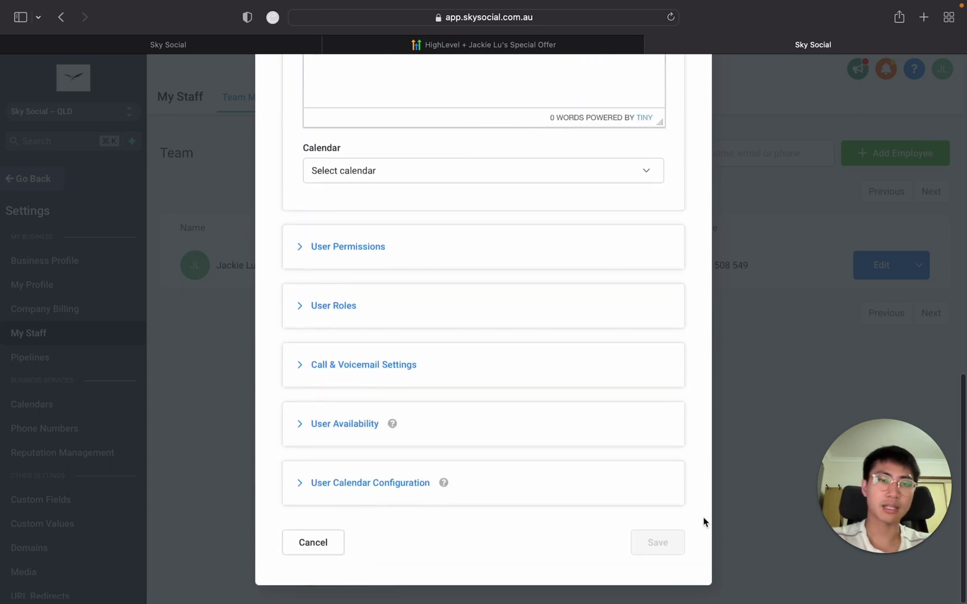
scroll(721, 171, up, 15)
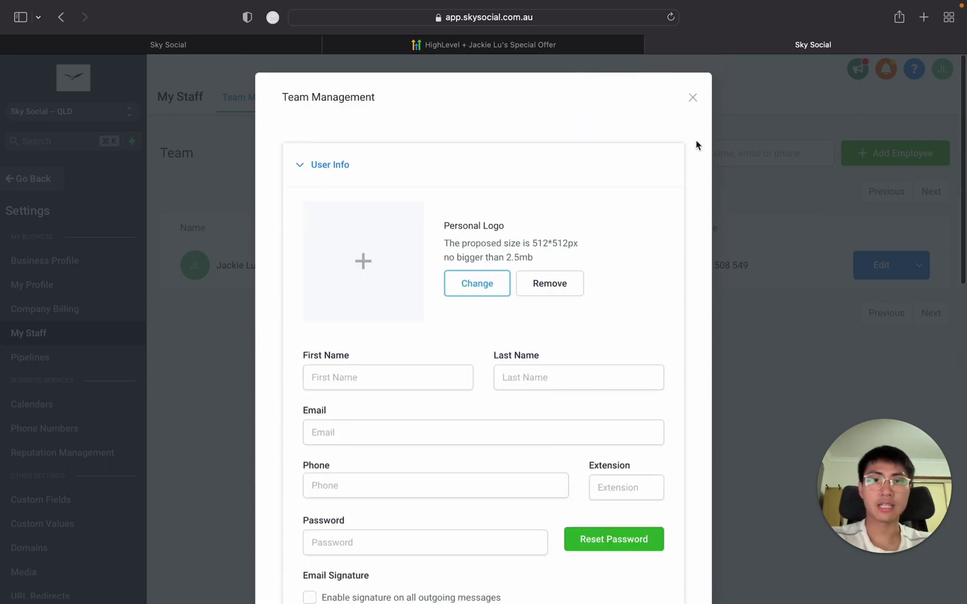
click(691, 99)
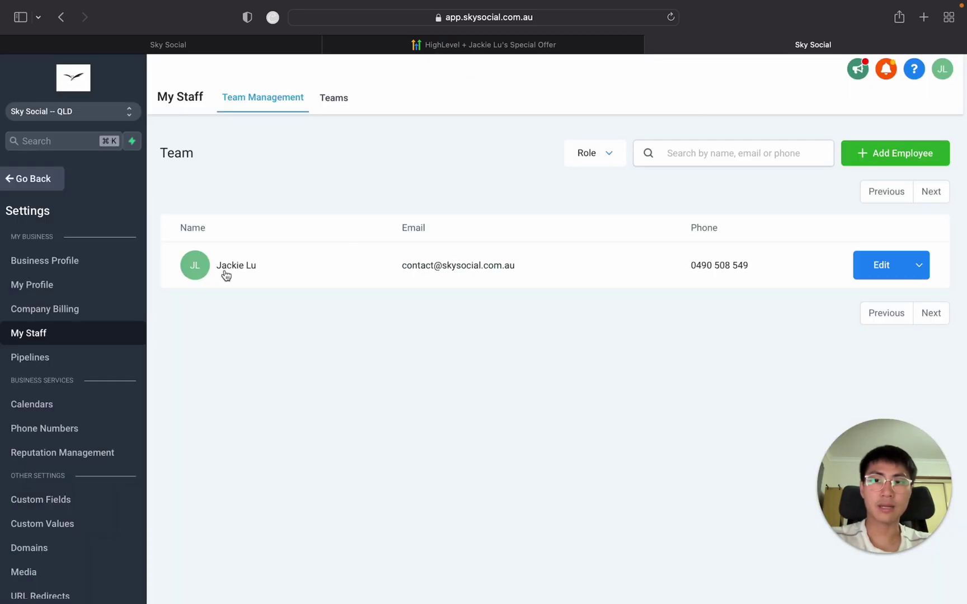
click(213, 49)
Keep the team member unchanged and name the calendar 'test'
click(254, 269)
click(379, 314)
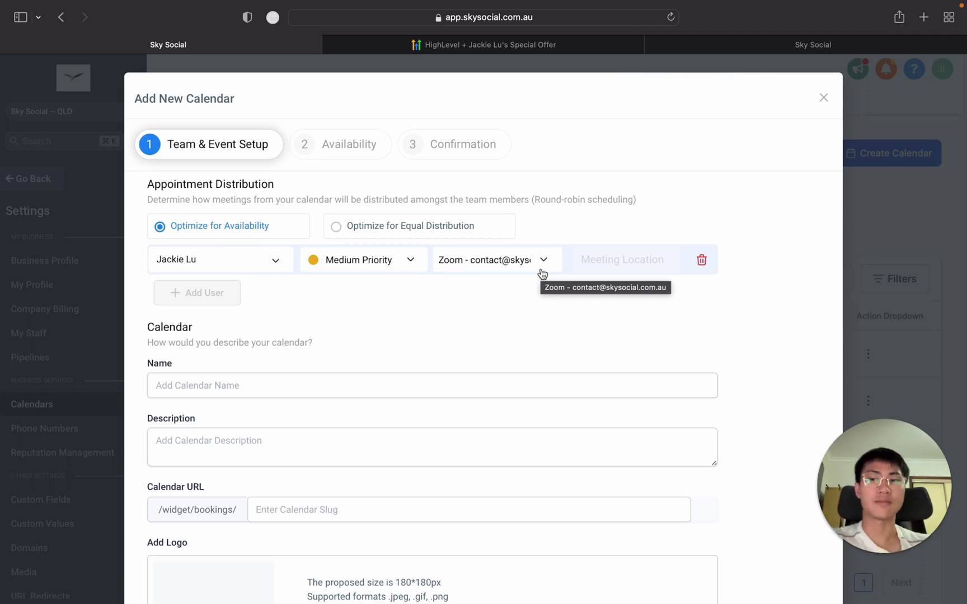
scroll(542, 273, down, 3)
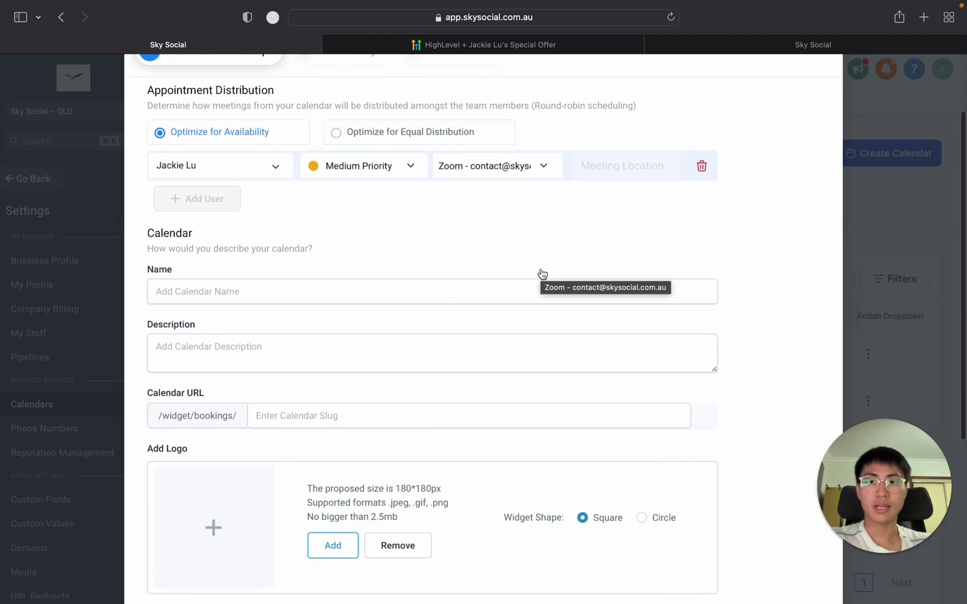
click(406, 293)
text(test)
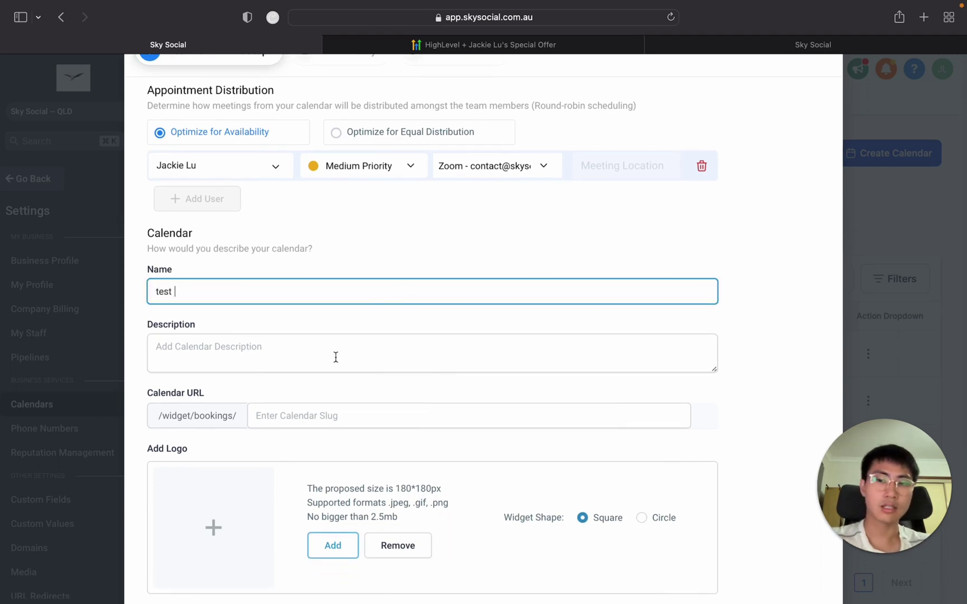
Set the booking URL slug to '1-1meeting' and keep the Neo widget type
scroll(335, 358, down, 2)
click(367, 258)
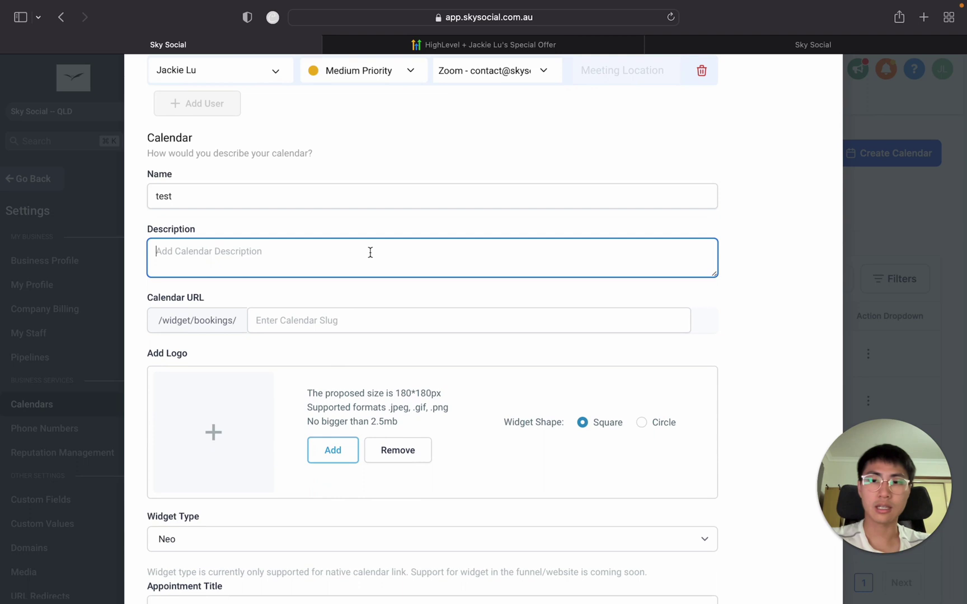
click(354, 325)
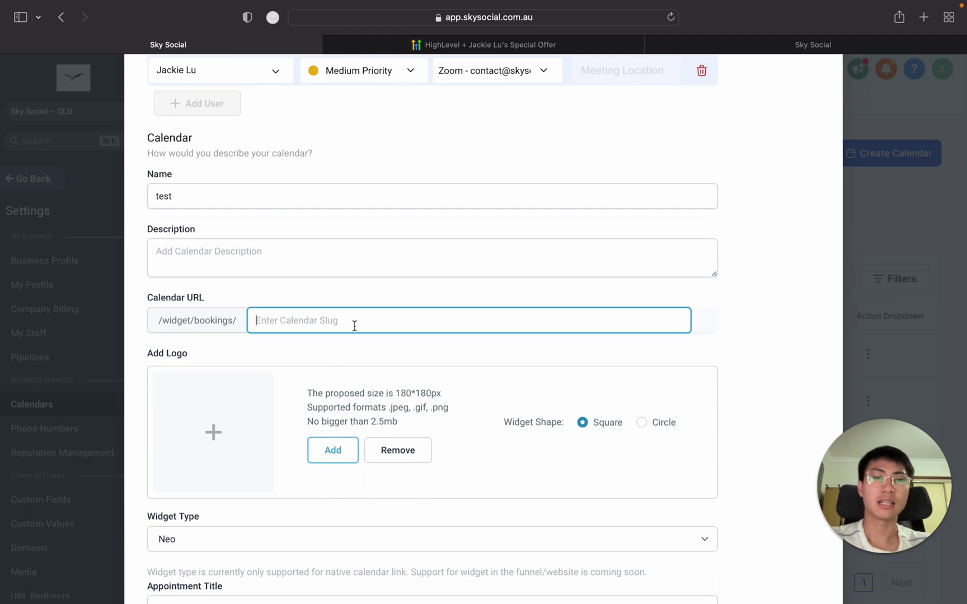
text(1-1)
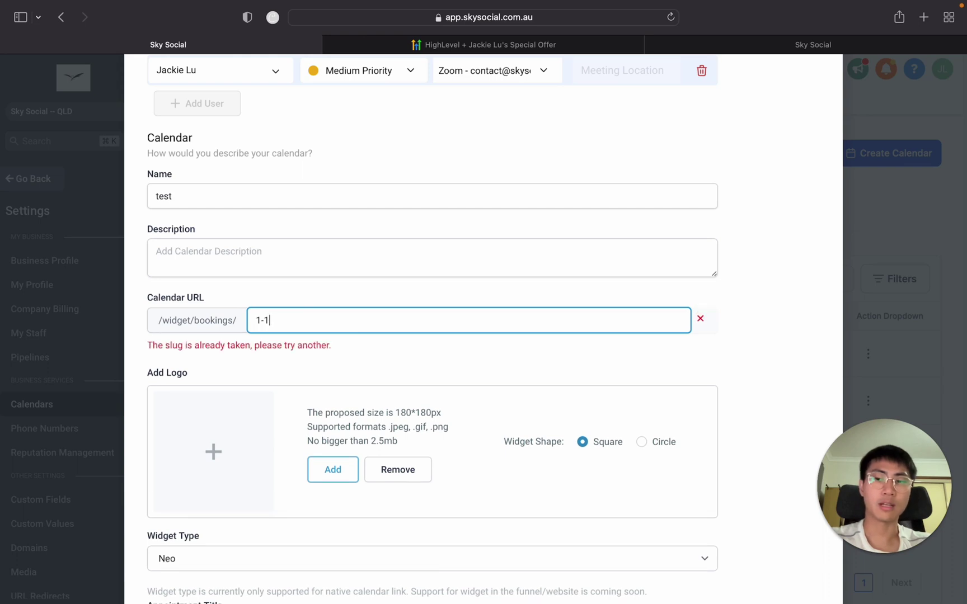
text(meeting)
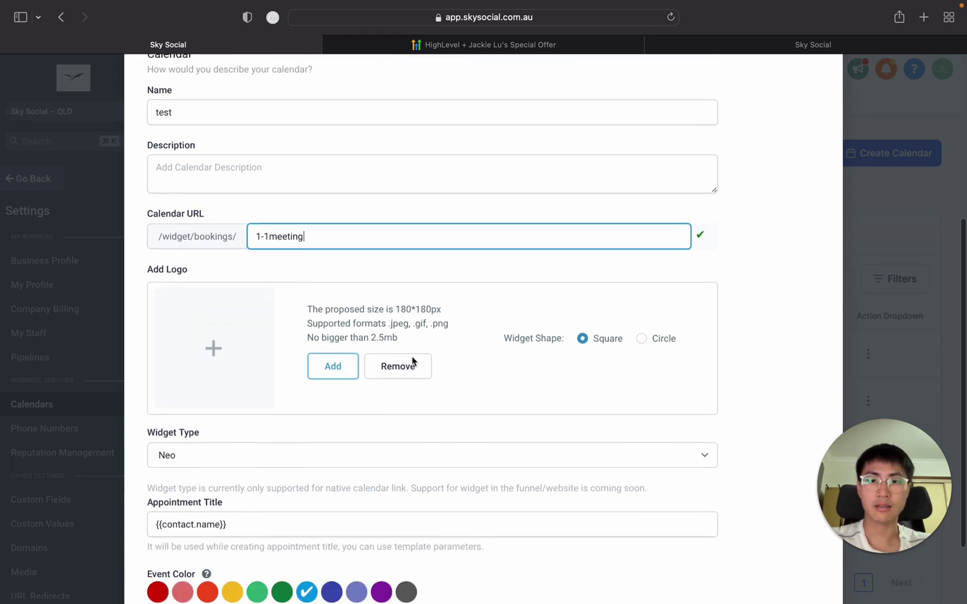
scroll(413, 360, down, 3)
click(438, 333)
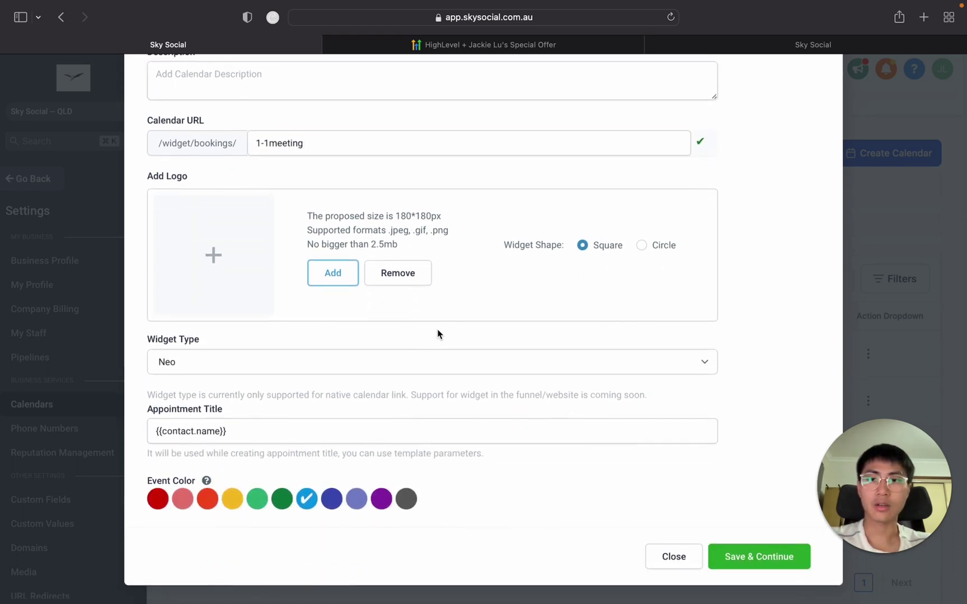
key(ctrl+space)
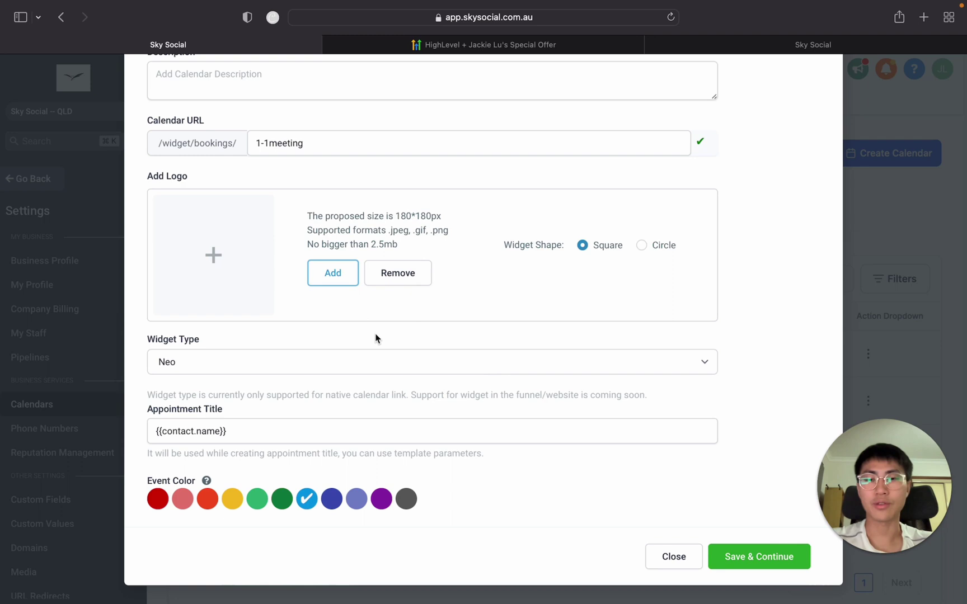
click(296, 369)
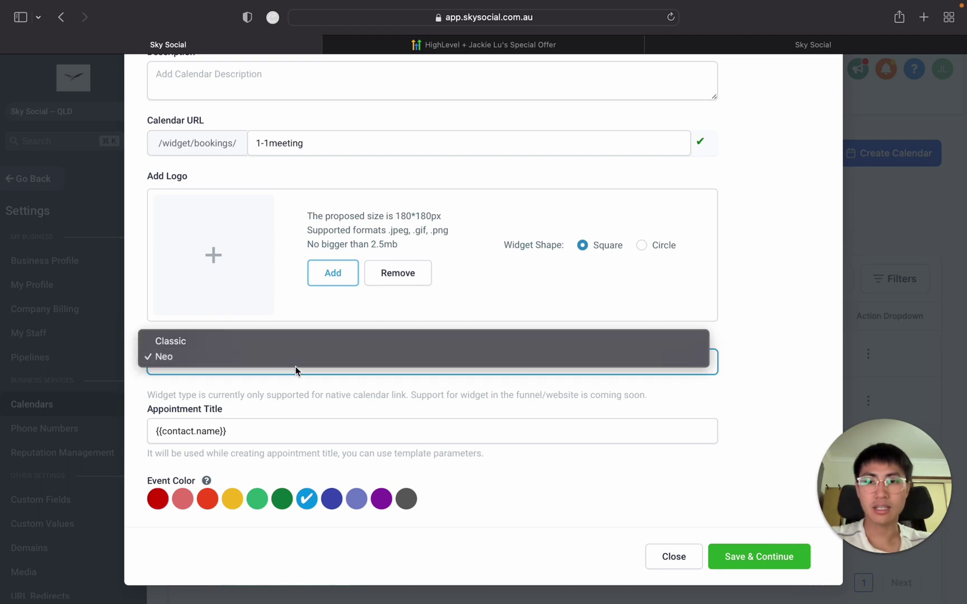
click(284, 393)
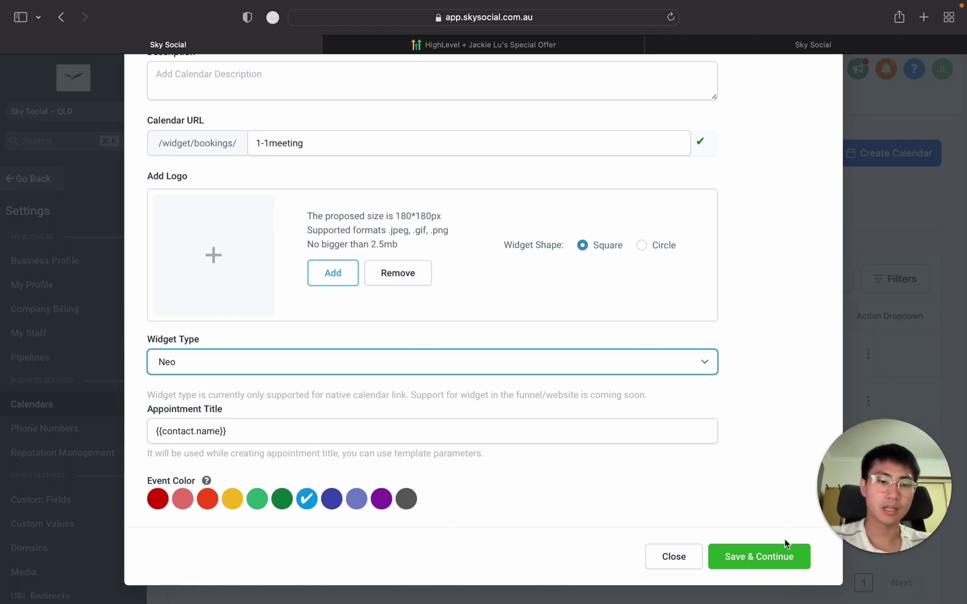
click(781, 560)
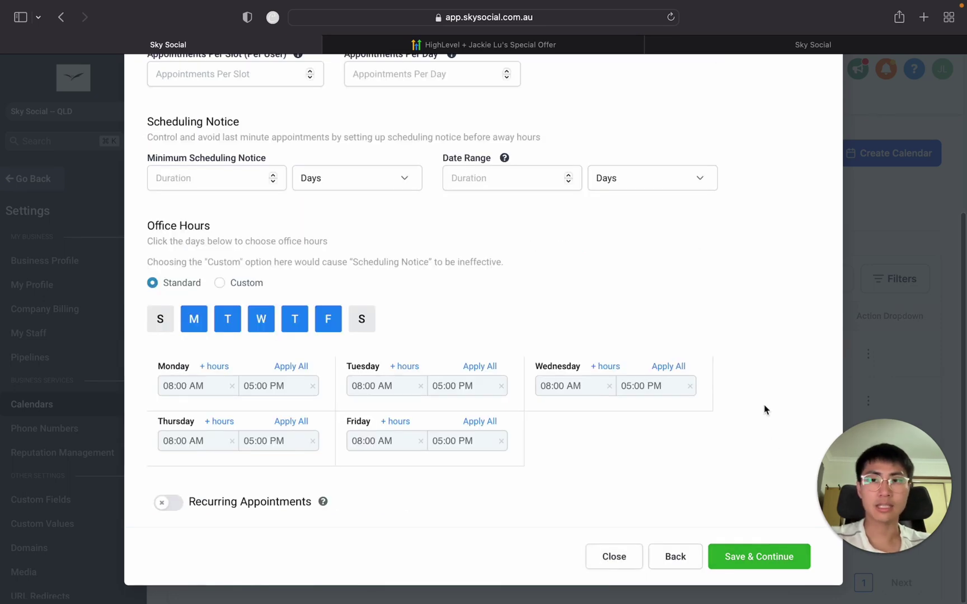
scroll(764, 410, up, 2)
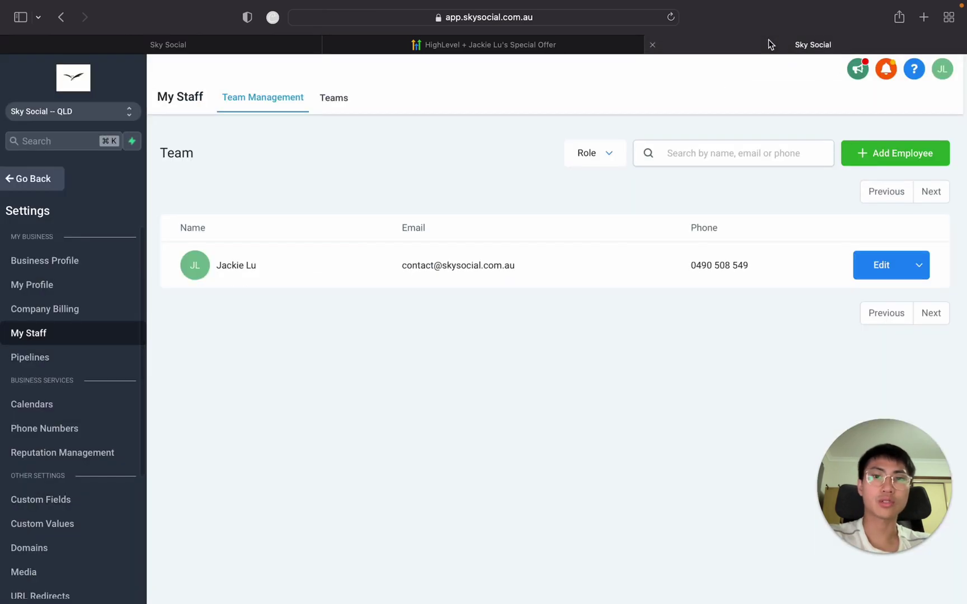
click(768, 42)
click(882, 265)
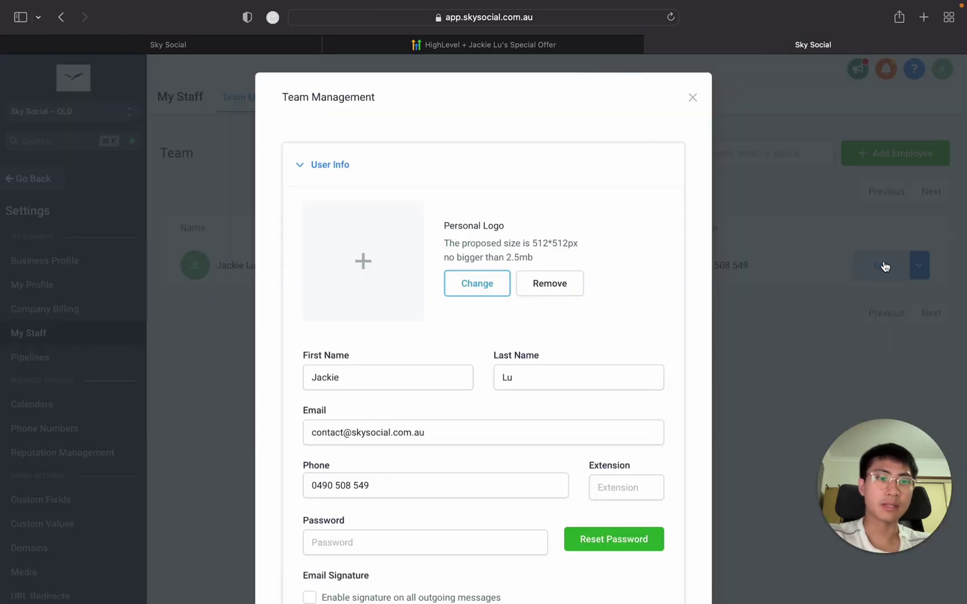
scroll(475, 317, down, 10)
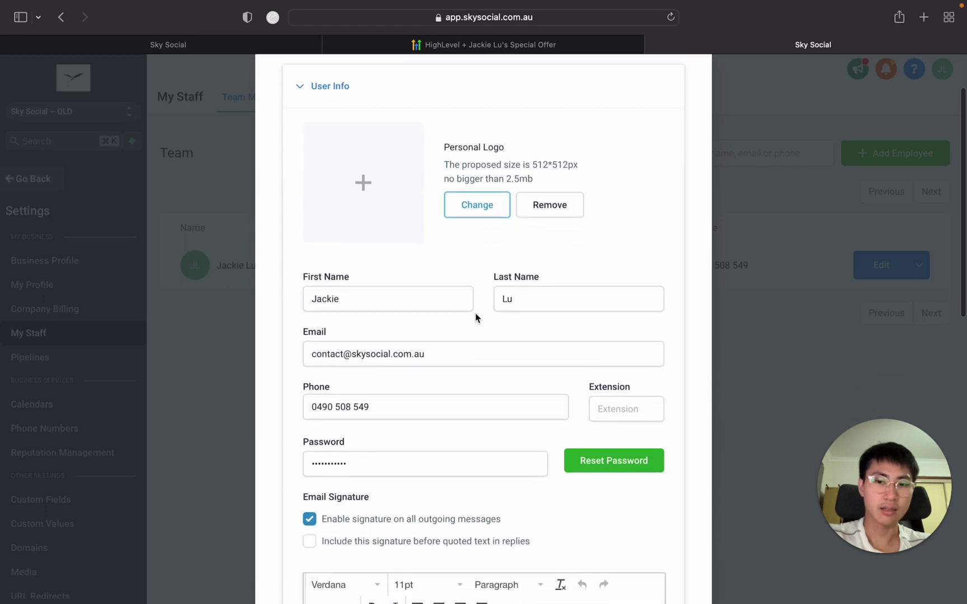
scroll(475, 316, down, 5)
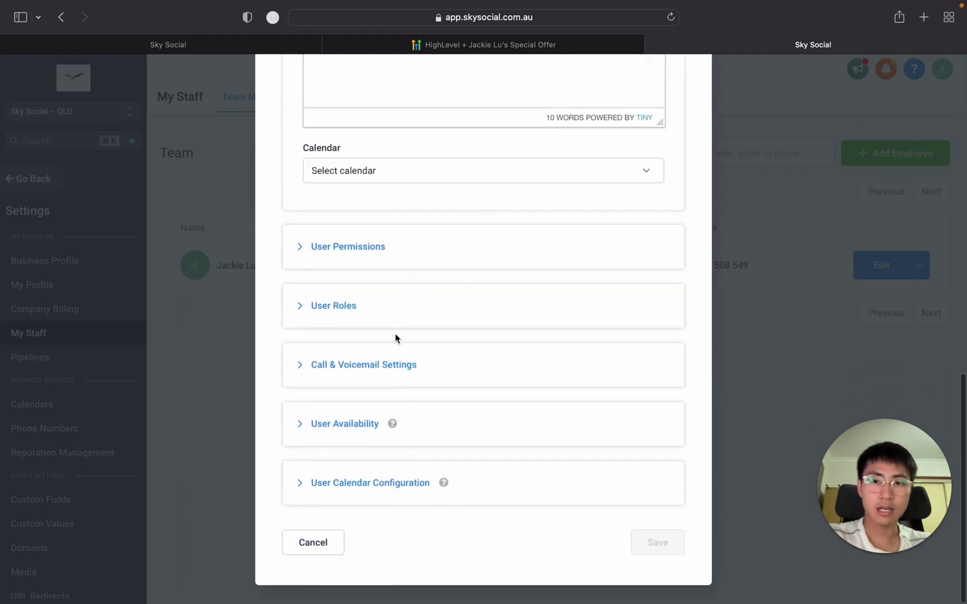
click(438, 422)
scroll(440, 430, down, 7)
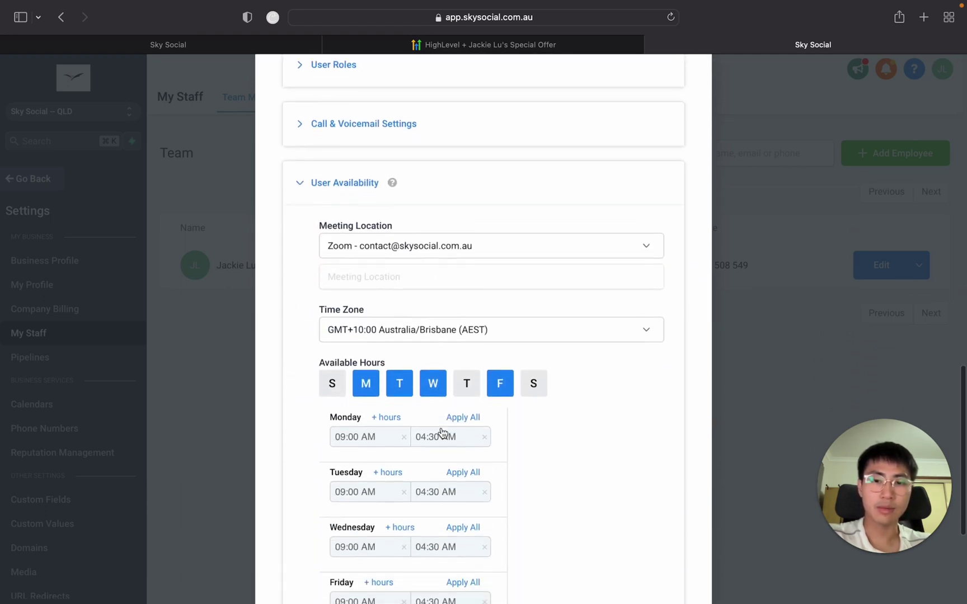
scroll(442, 432, down, 3)
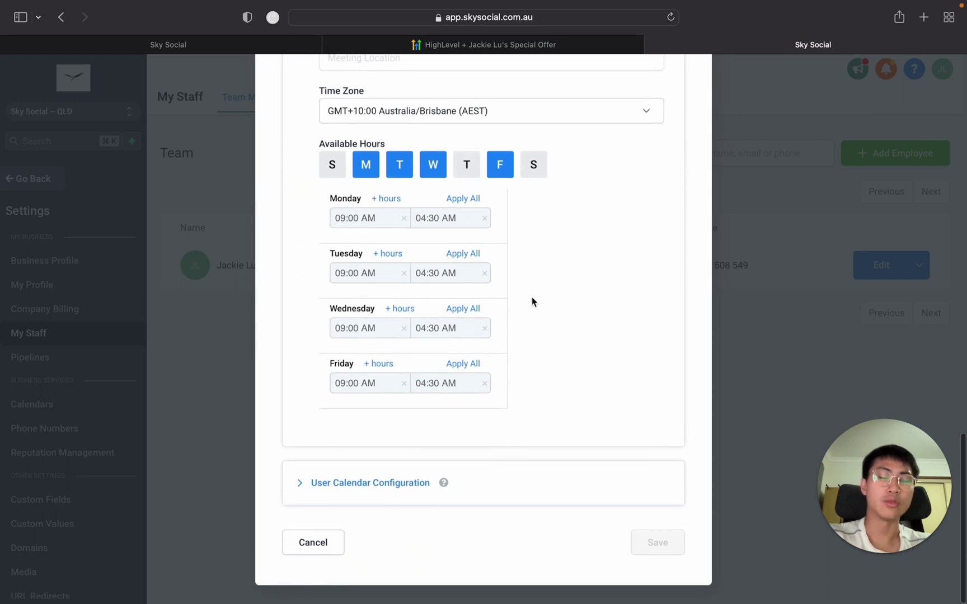
click(208, 46)
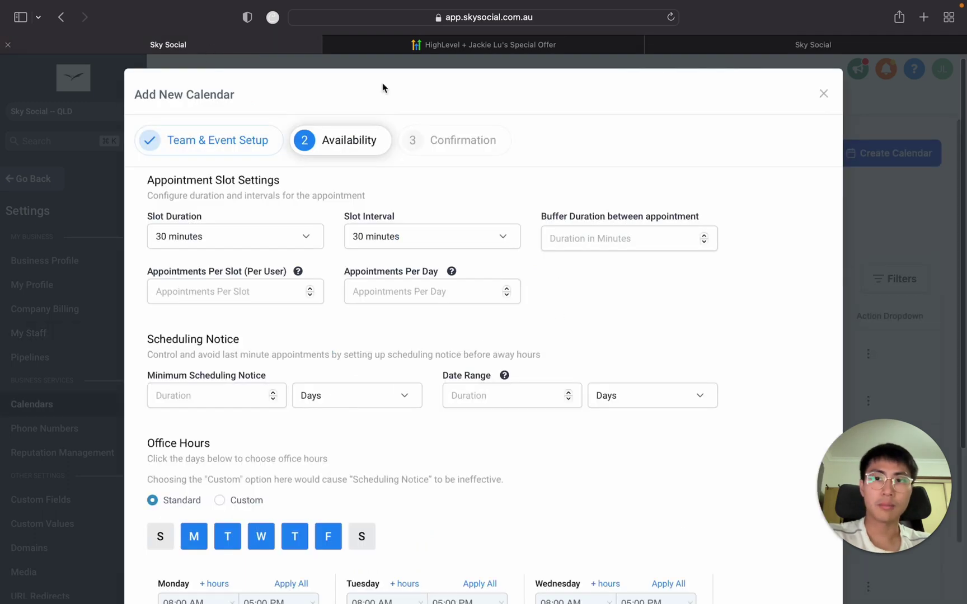
Set a 15-minute buffer between appointments, keeping 30-minute slot duration and interval
click(271, 245)
click(407, 200)
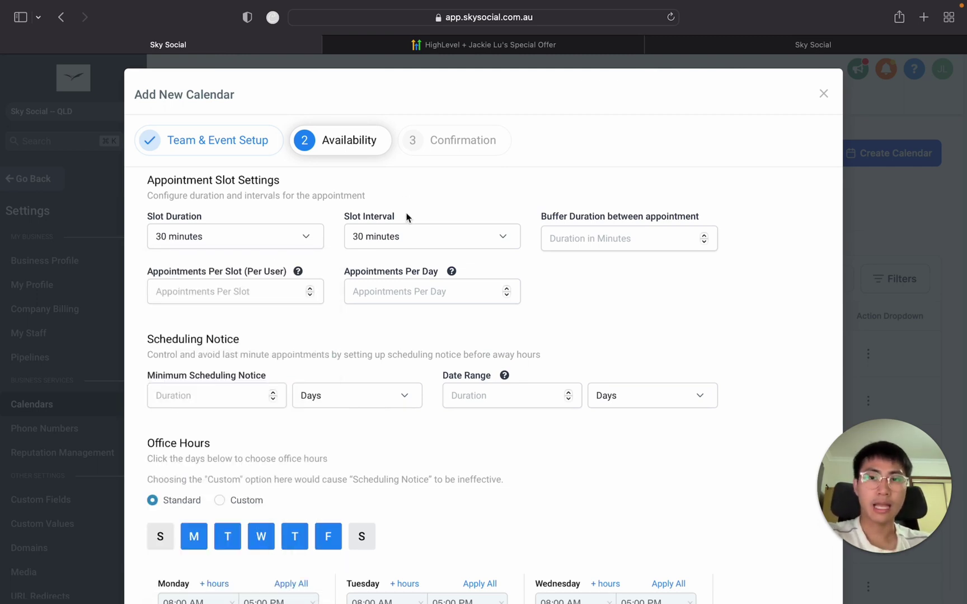
click(604, 240)
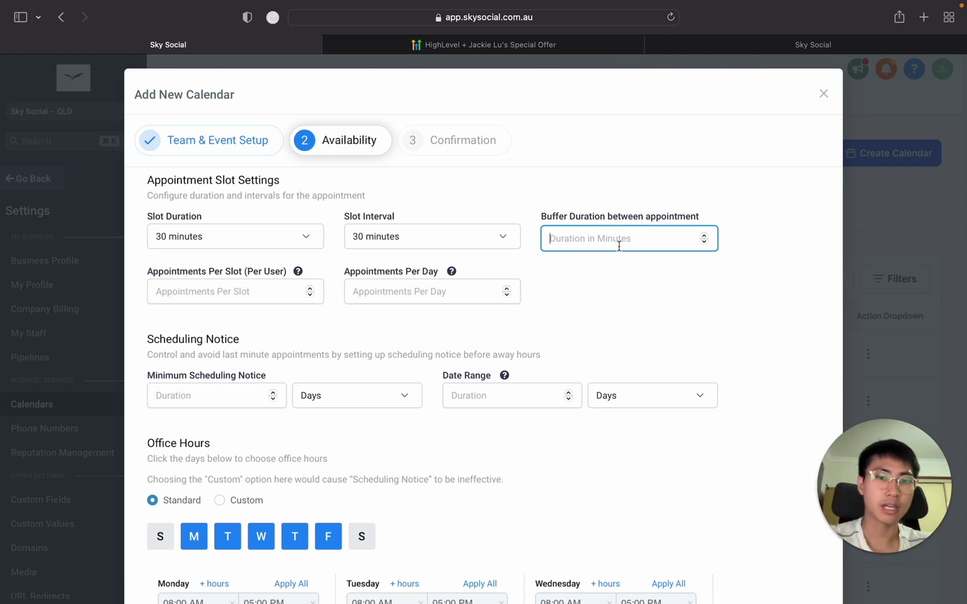
text(15)
click(636, 298)
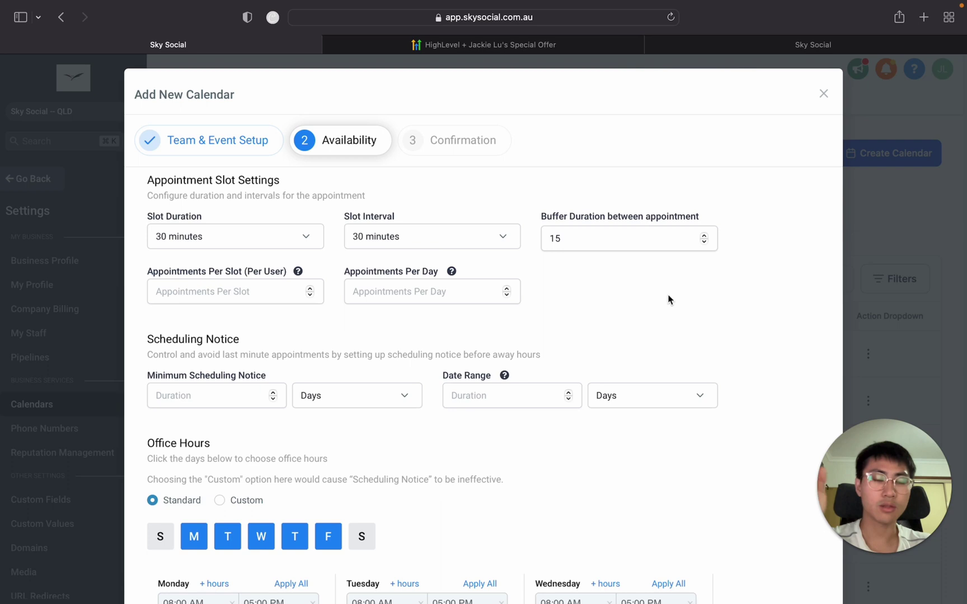
click(476, 233)
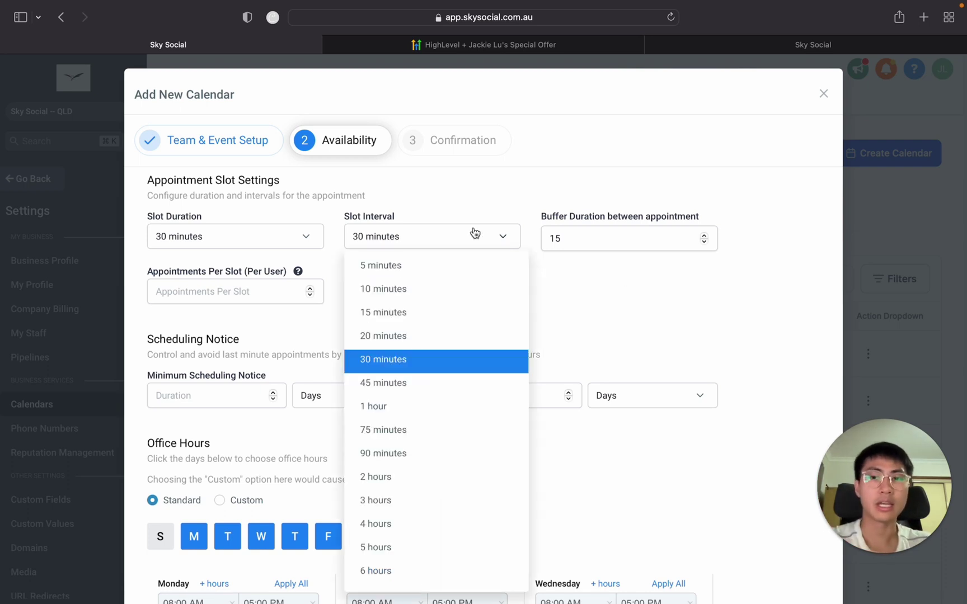
click(662, 308)
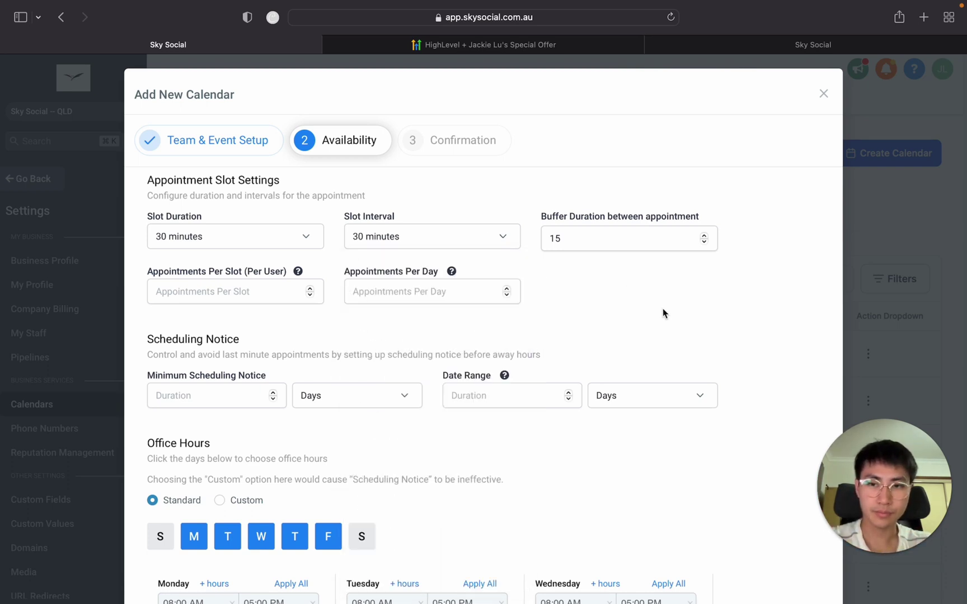
scroll(662, 308, down, 1)
click(207, 244)
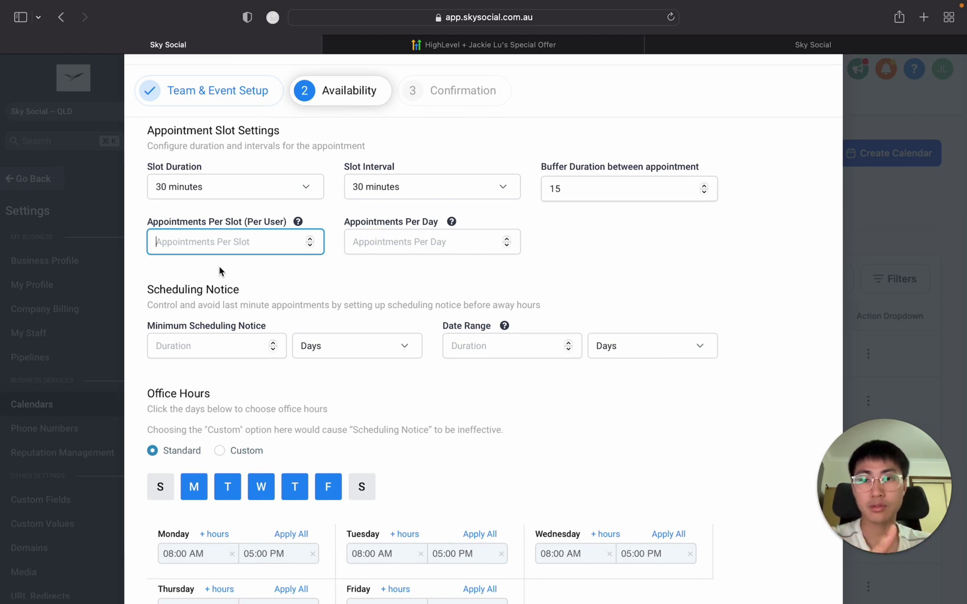
Leave the daily appointment limit blank and set minimum scheduling notice to 1 day
click(395, 244)
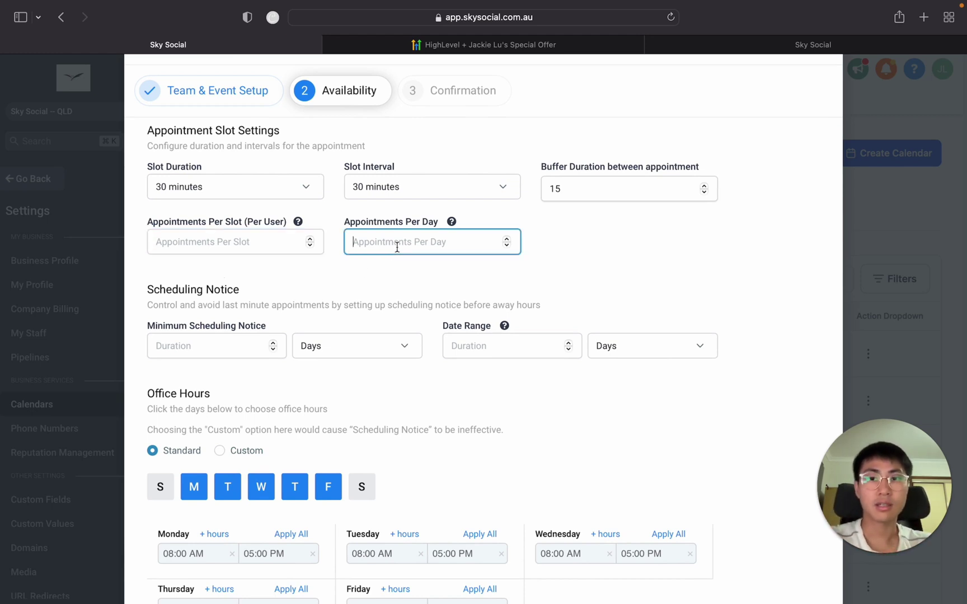
click(480, 280)
scroll(479, 287, down, 3)
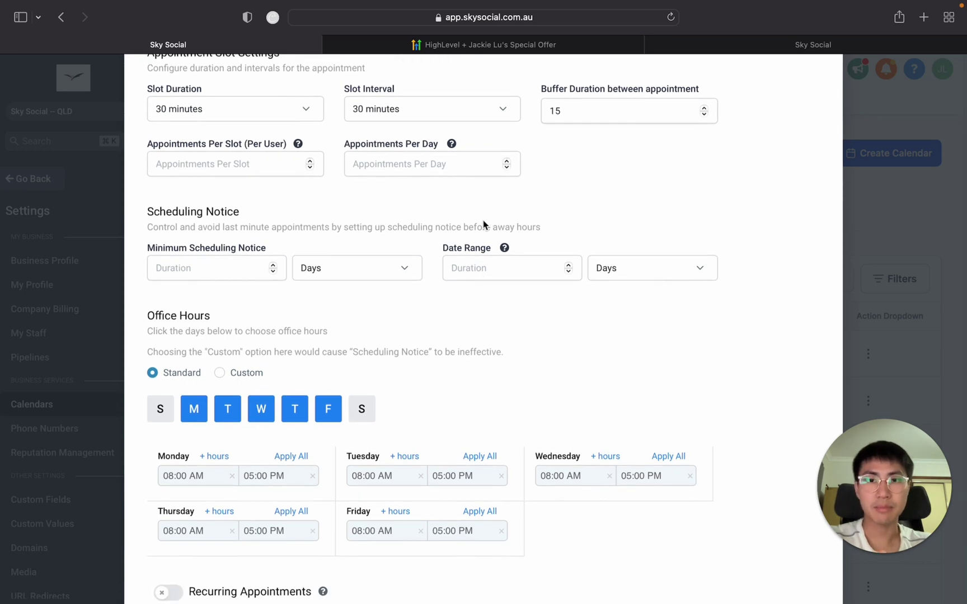
scroll(484, 222, down, 1)
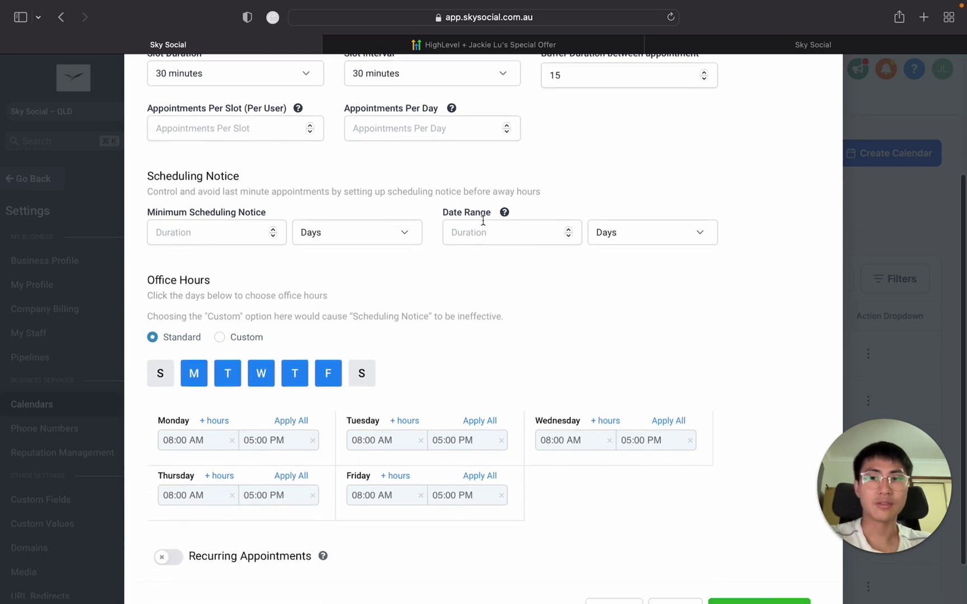
click(181, 234)
text(2)
click(370, 234)
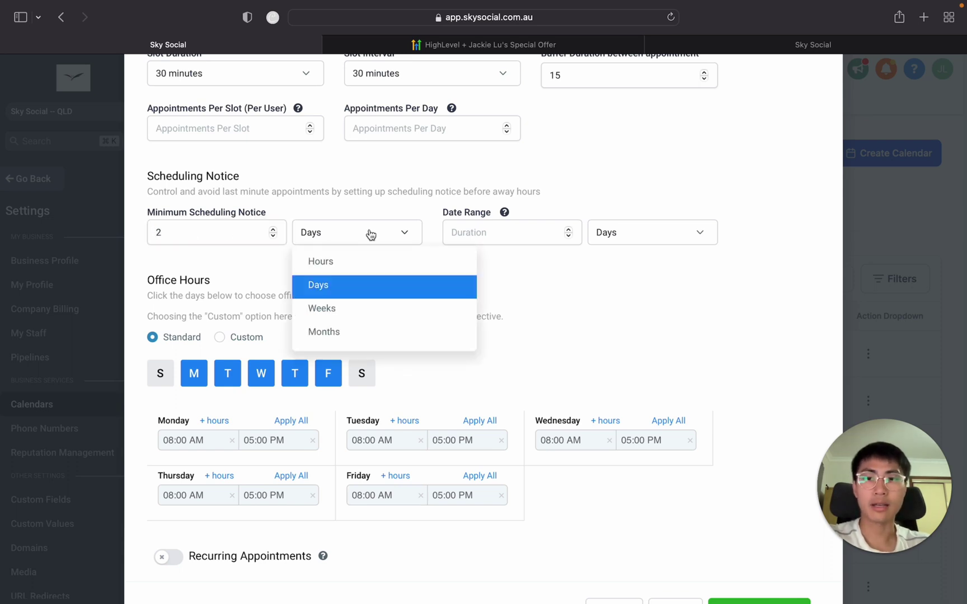
click(361, 264)
click(190, 235)
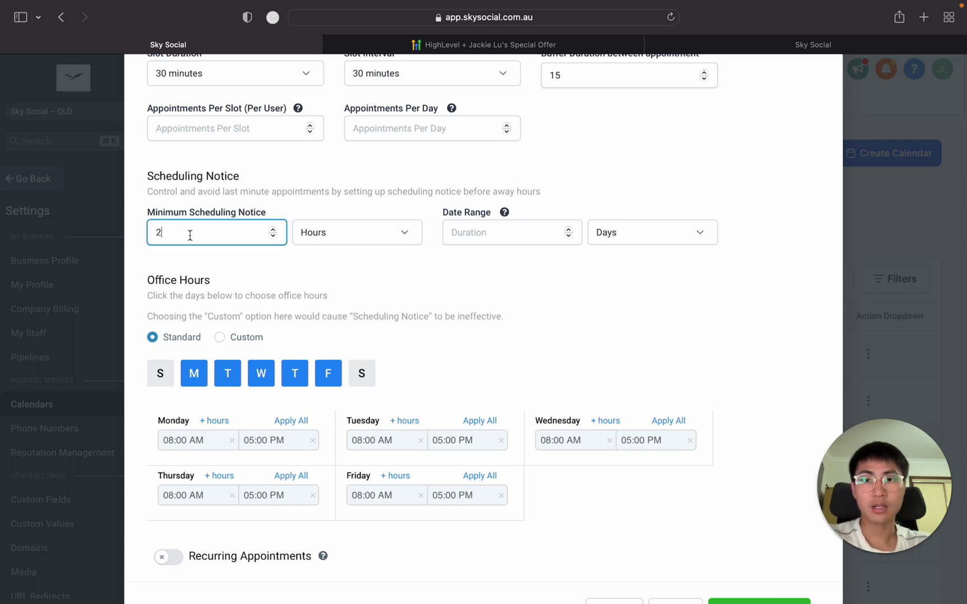
key(BackSpace)
text(1)
click(346, 239)
click(349, 279)
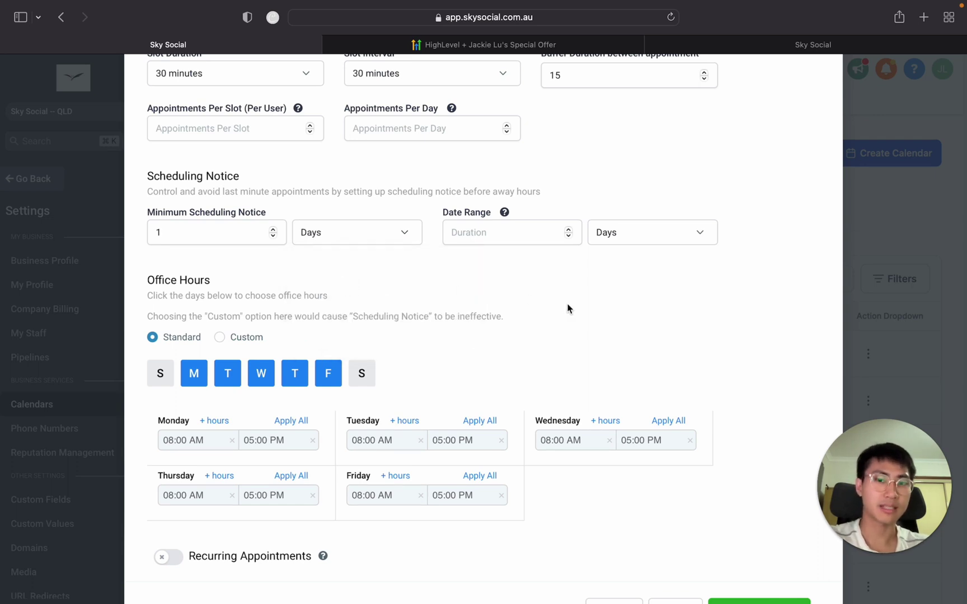
Limit bookings to a 14-day date range
scroll(567, 309, down, 2)
click(501, 196)
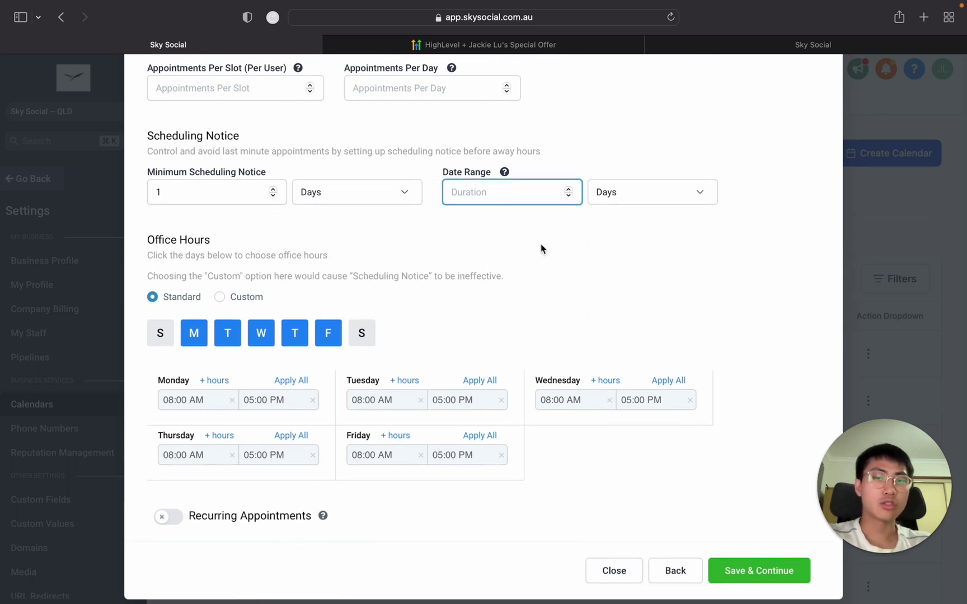
click(549, 257)
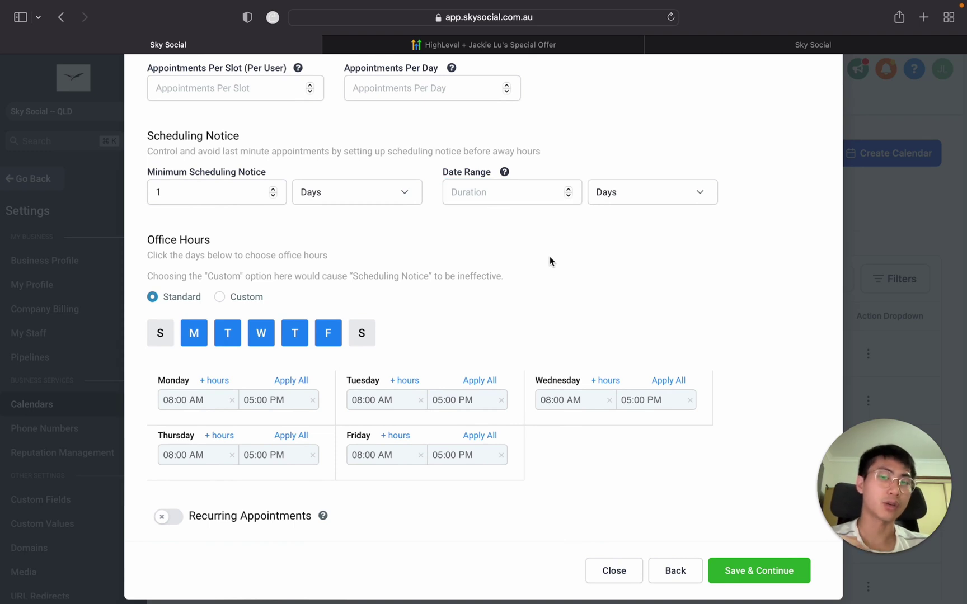
click(534, 195)
text(14)
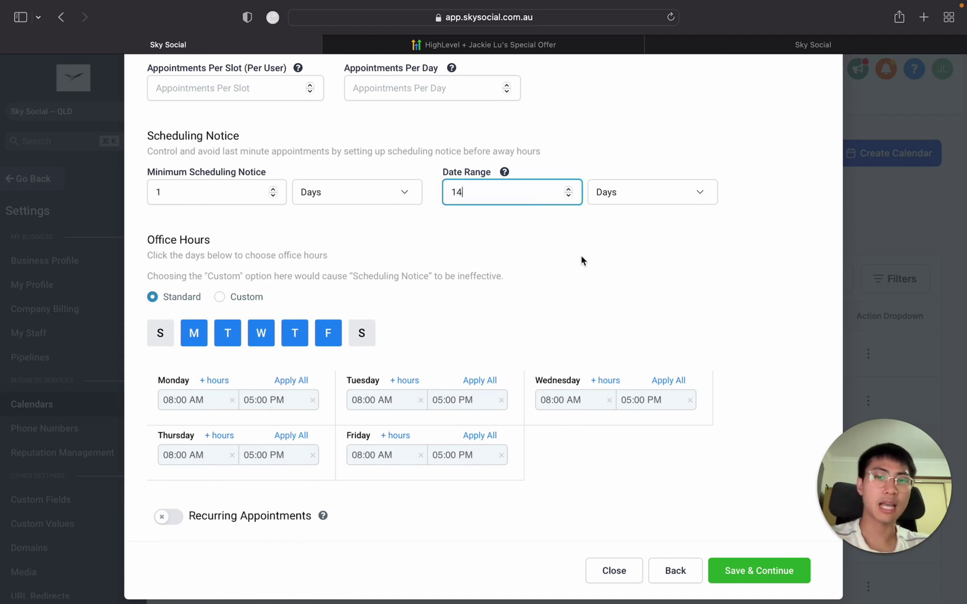
click(581, 260)
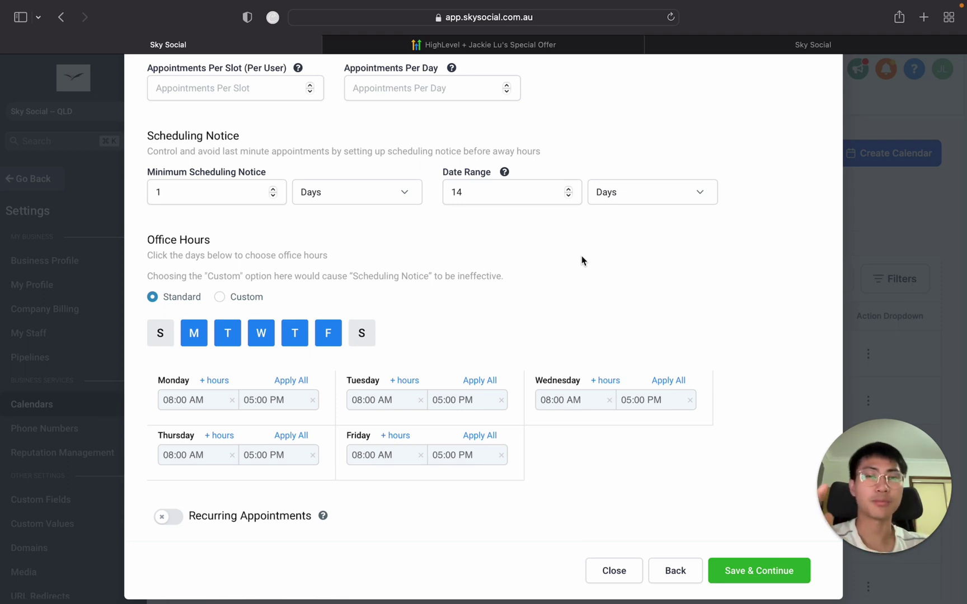
scroll(582, 260, down, 1)
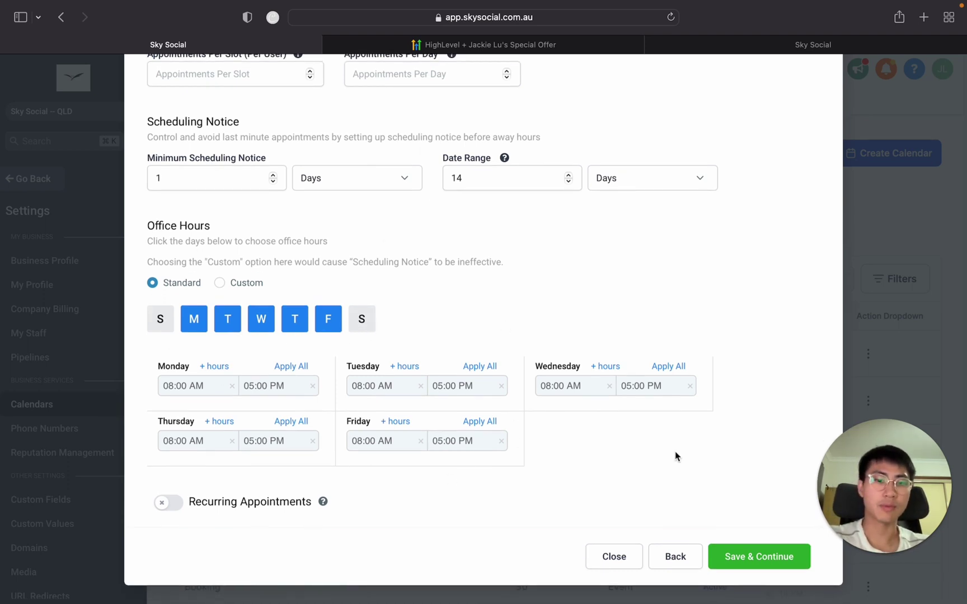
scroll(676, 456, up, 5)
scroll(675, 456, down, 5)
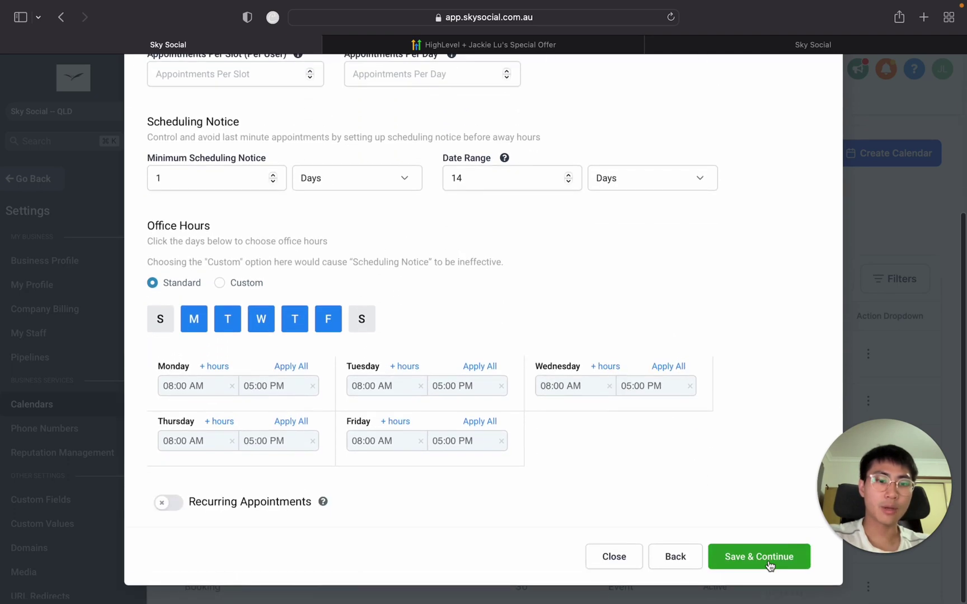
click(768, 564)
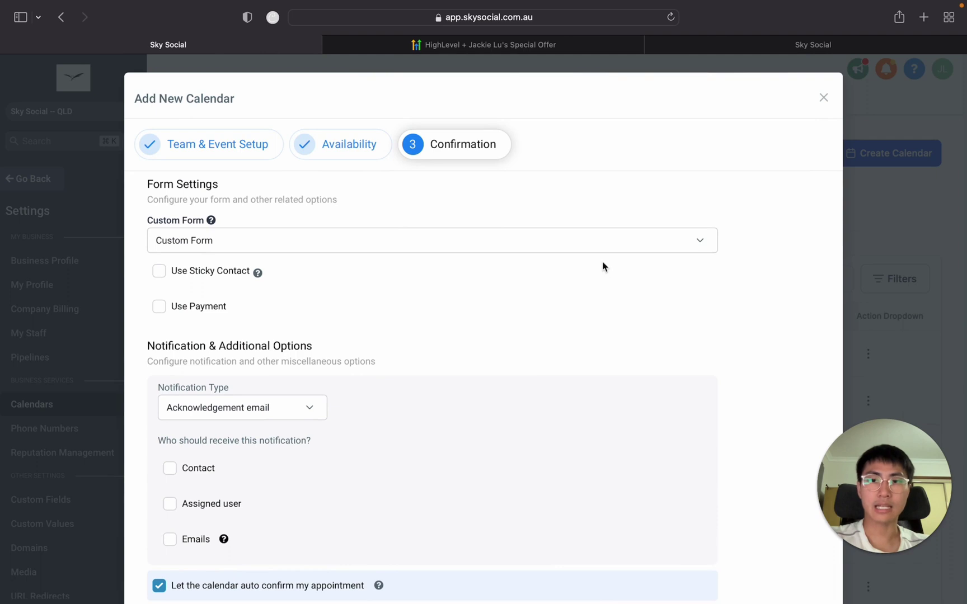
click(503, 250)
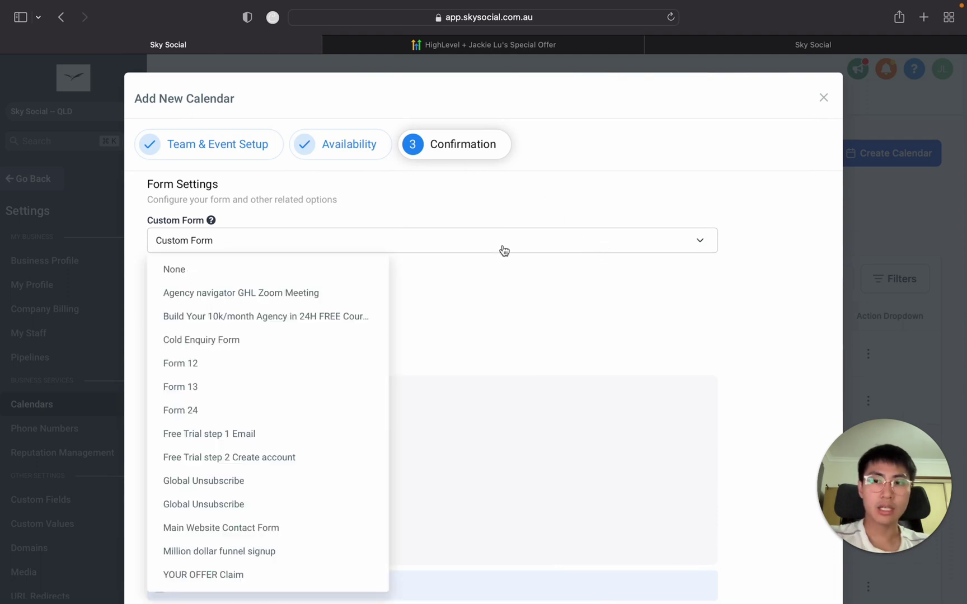
click(589, 165)
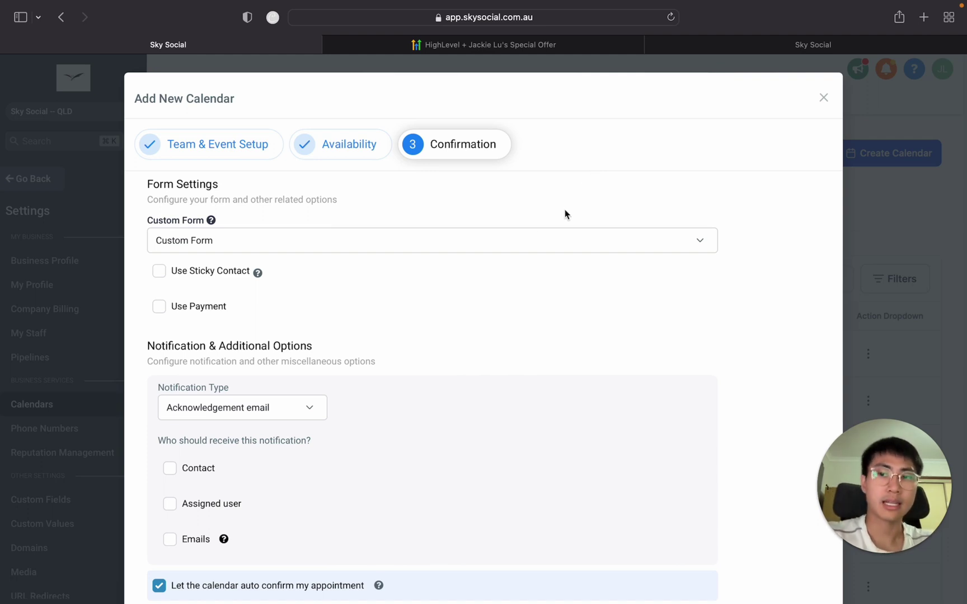
click(439, 241)
scroll(355, 375, down, 1)
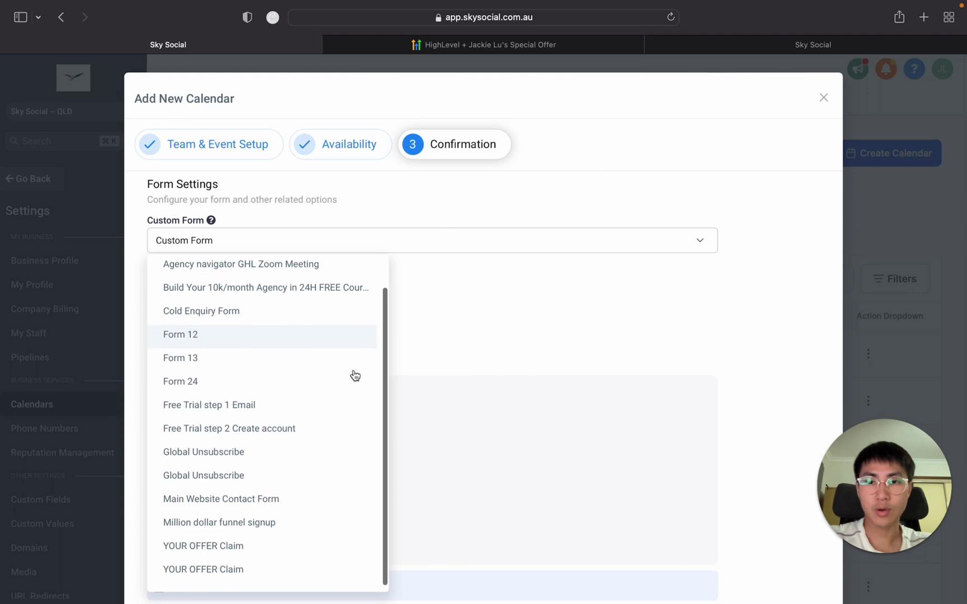
click(563, 320)
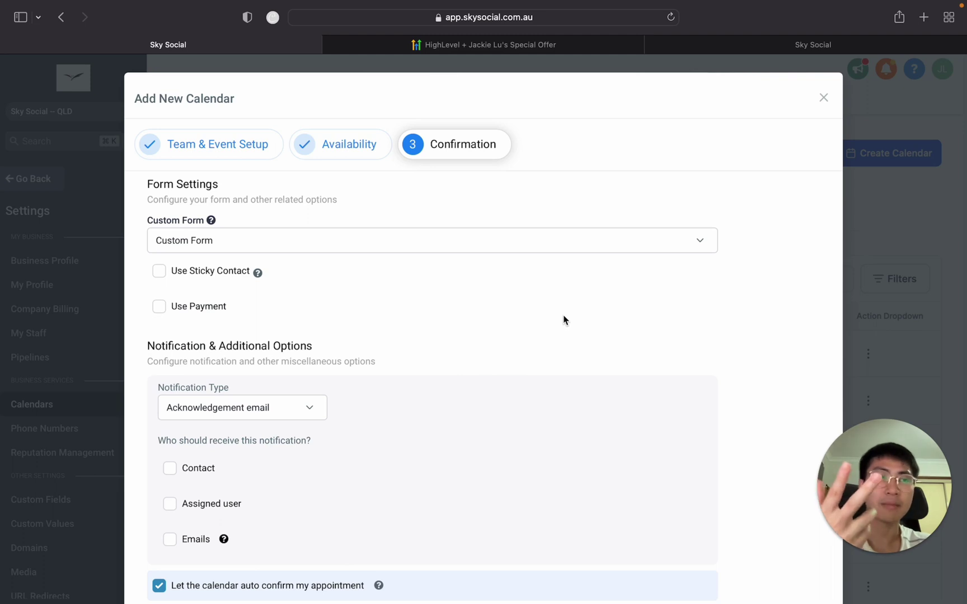
scroll(564, 320, down, 2)
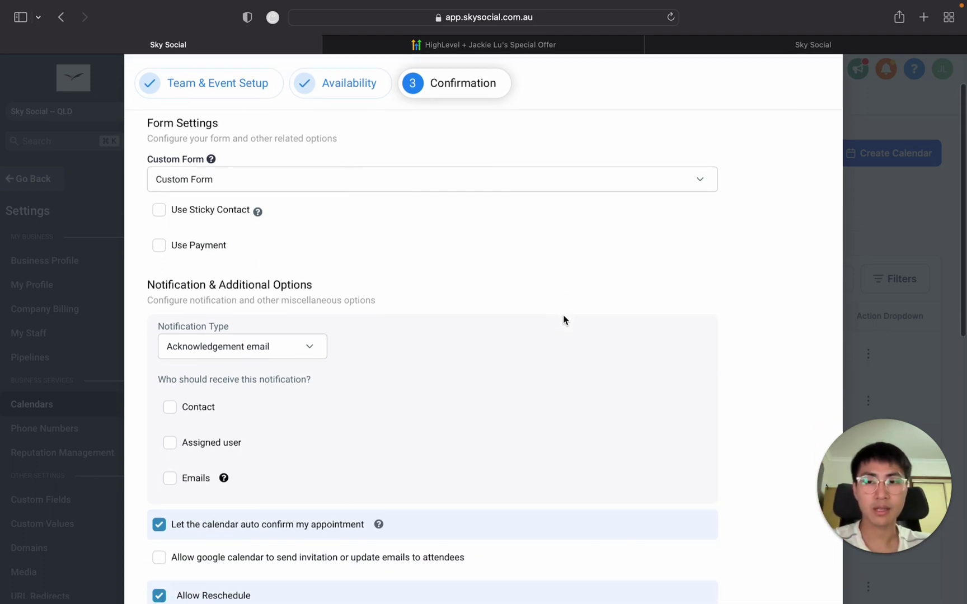
scroll(405, 309, down, 2)
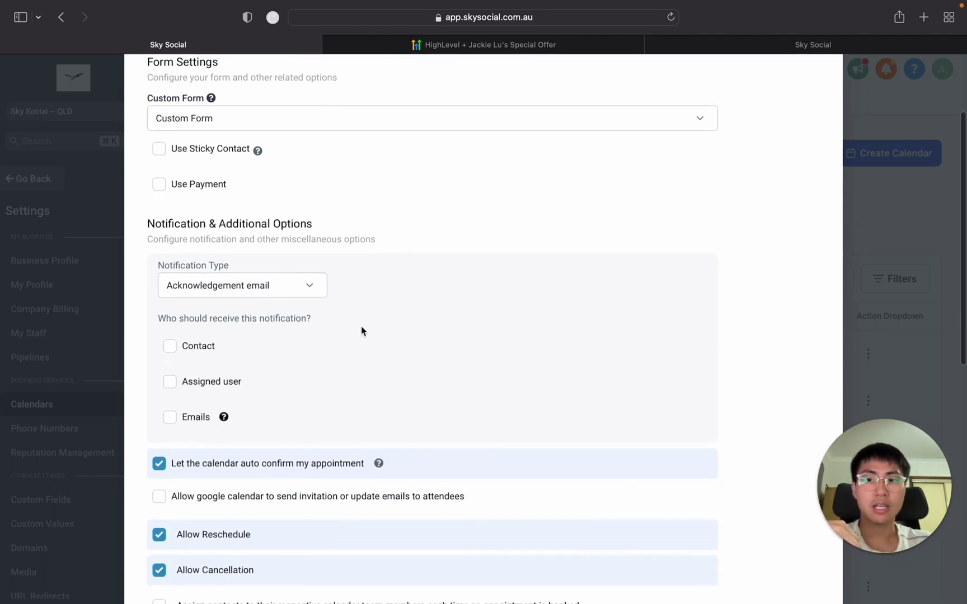
click(305, 285)
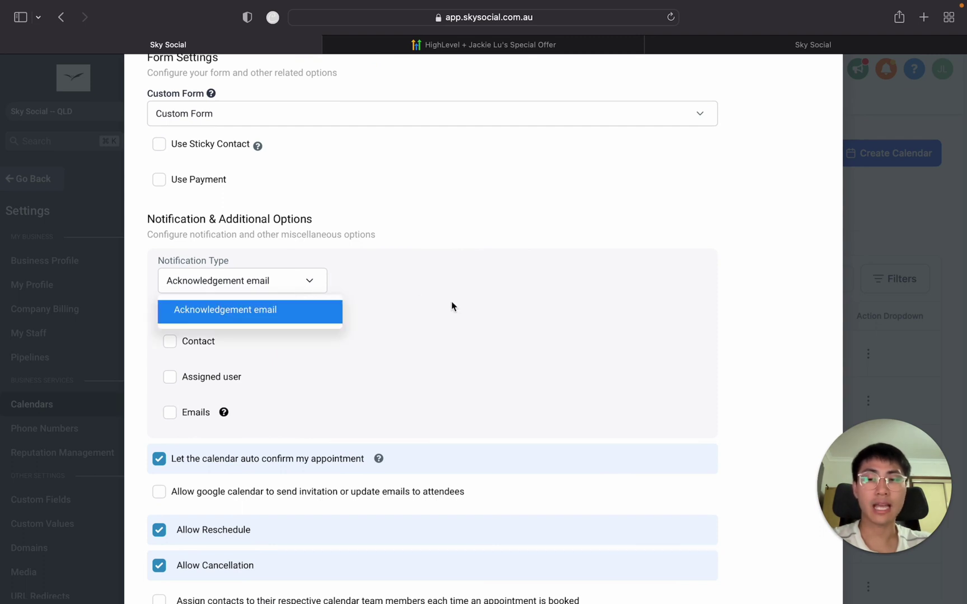
click(456, 306)
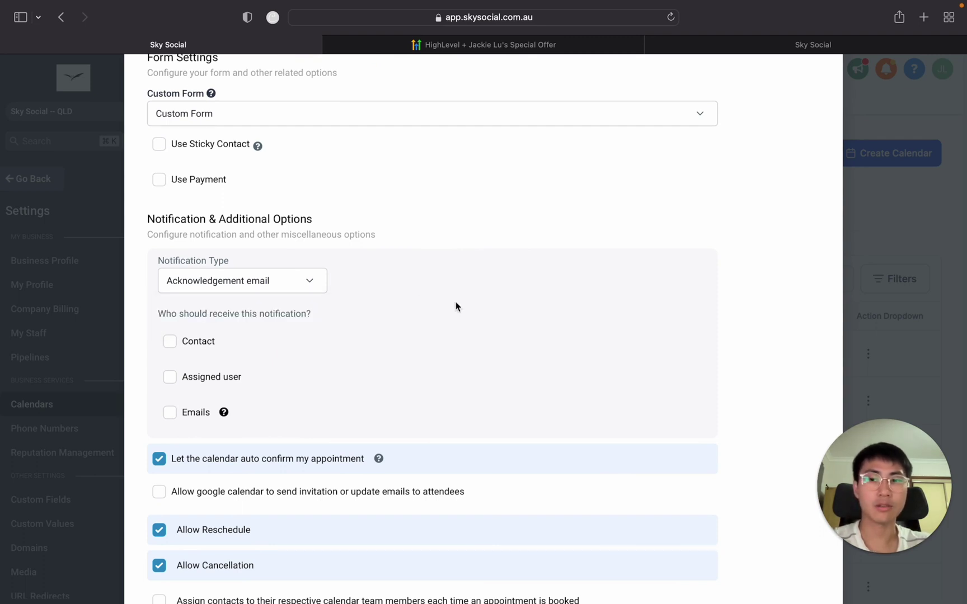
Send booking notifications to the contact and assigned user, leaving extra emails off
scroll(456, 306, down, 2)
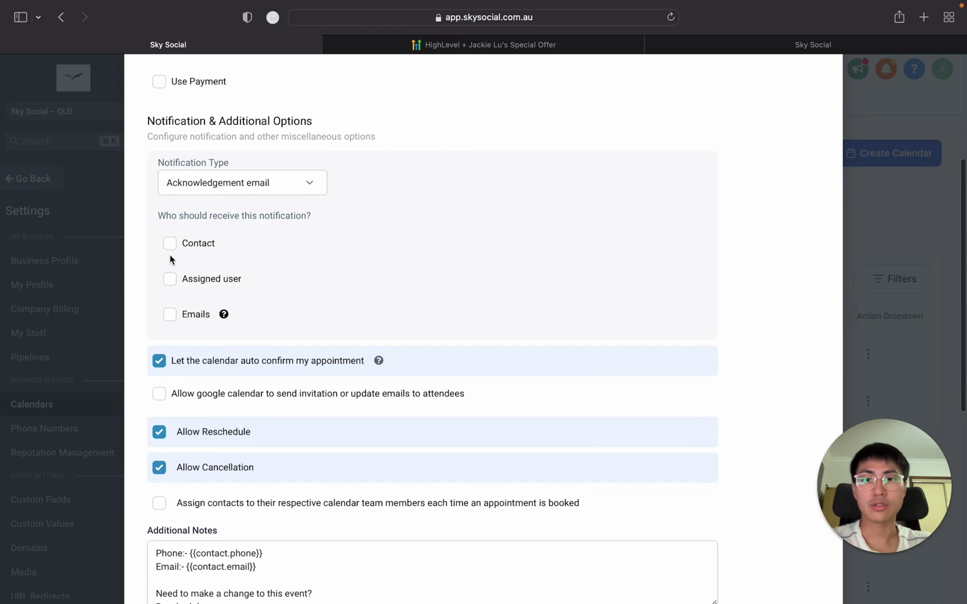
click(177, 253)
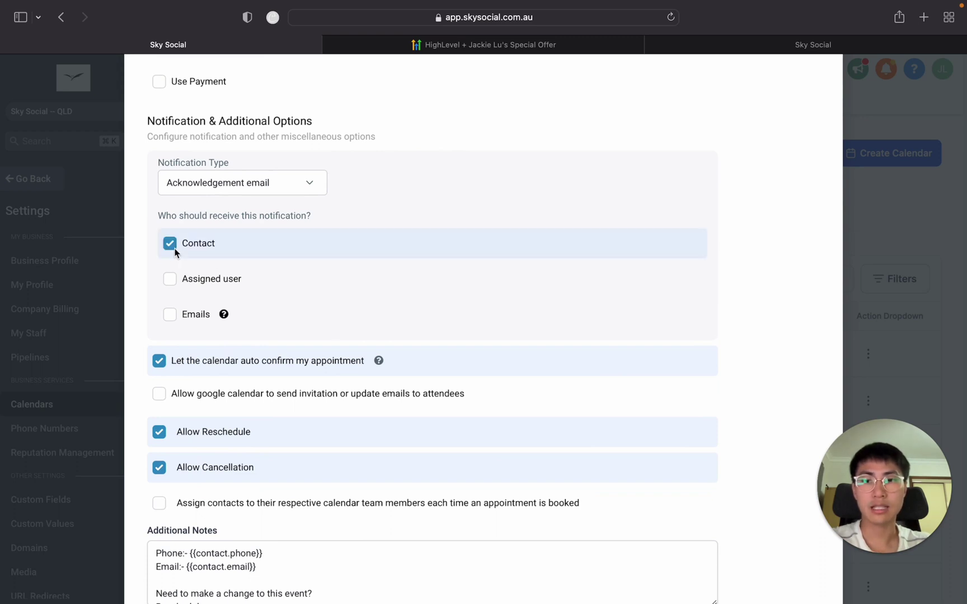
click(174, 281)
click(176, 314)
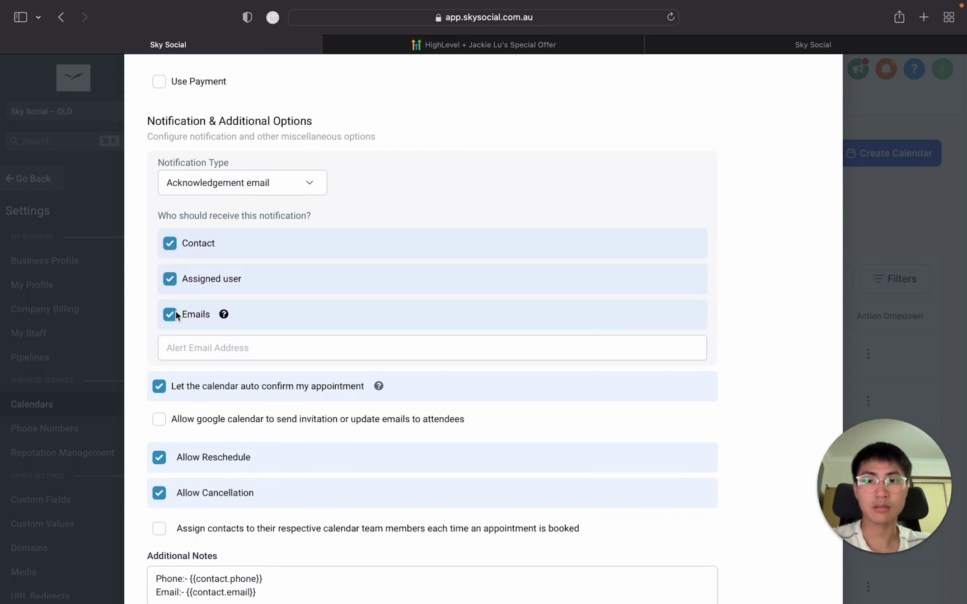
click(176, 315)
click(175, 315)
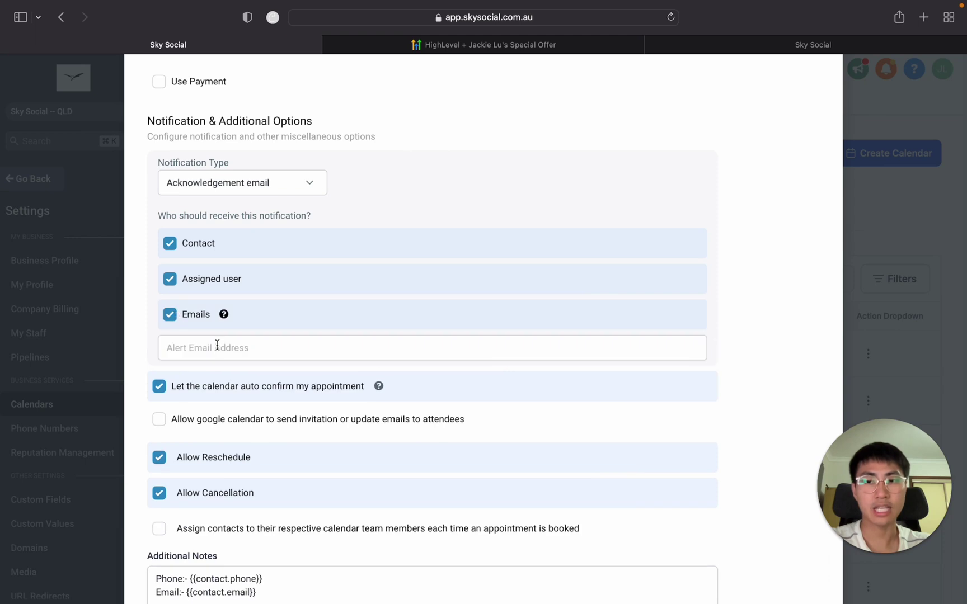
click(172, 315)
Keep Allow Cancellation enabled and review the remaining confirmation settings
scroll(173, 295, down, 4)
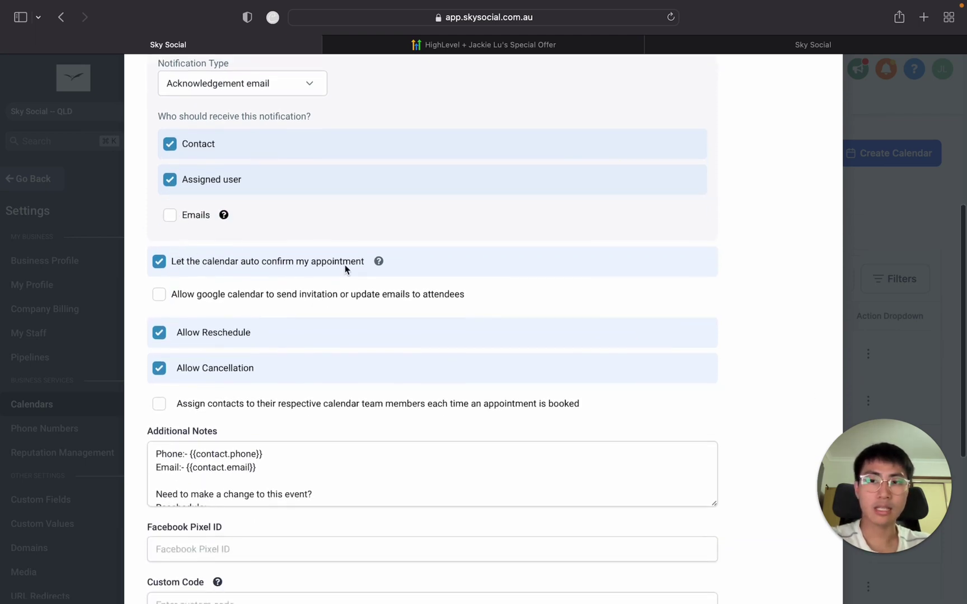
scroll(344, 267, down, 1)
scroll(345, 265, down, 5)
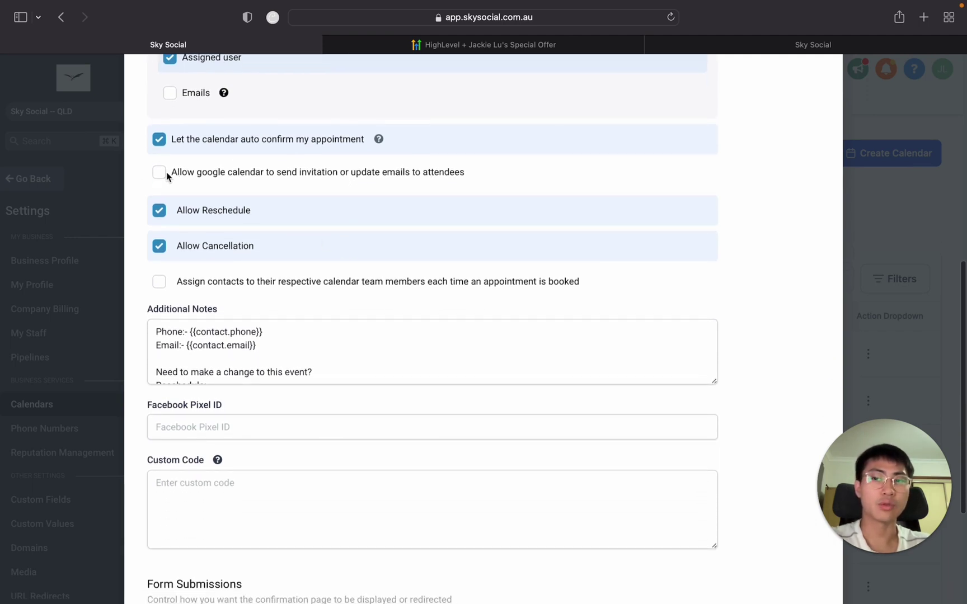
scroll(180, 199, down, 3)
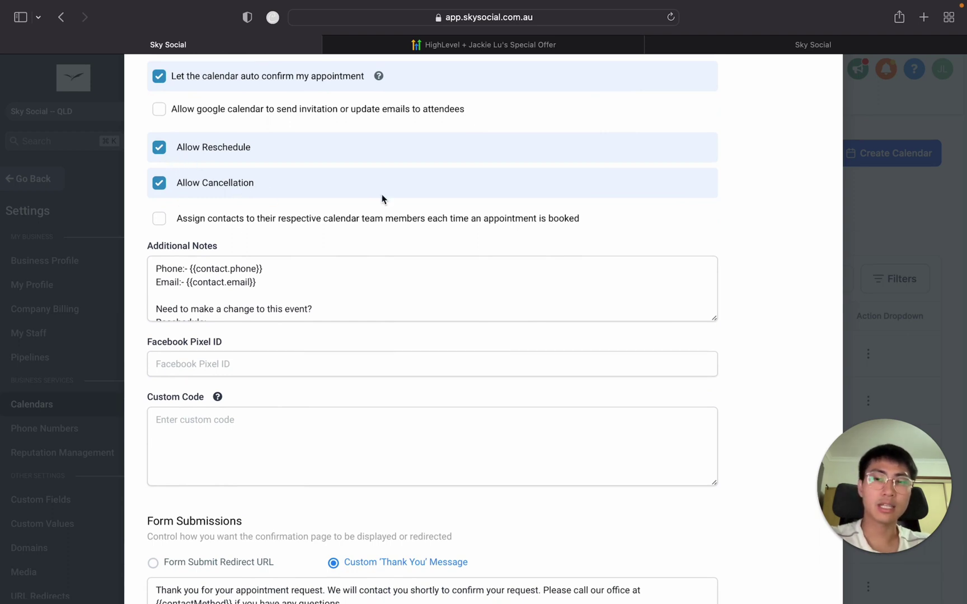
scroll(382, 194, up, 5)
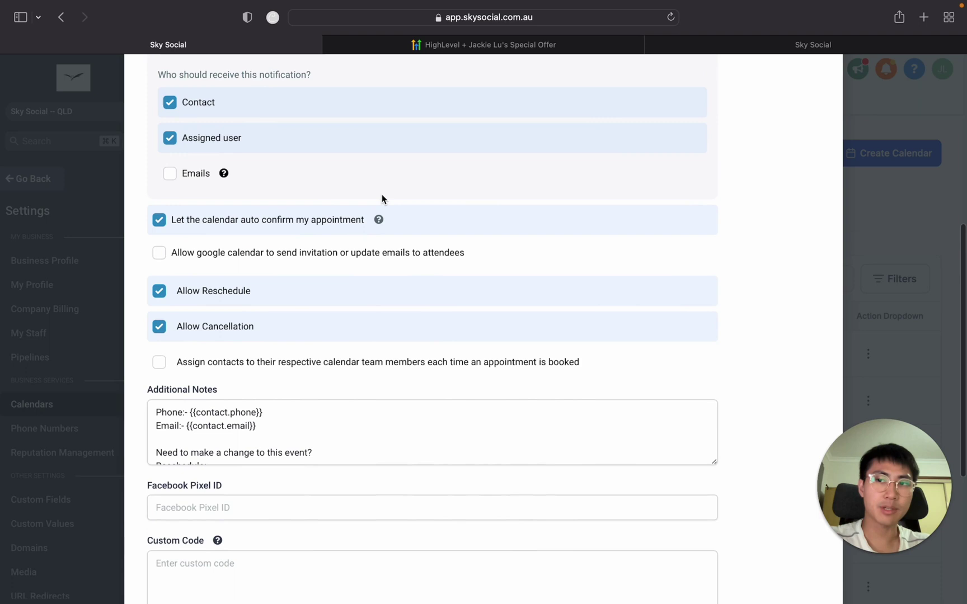
click(159, 326)
click(159, 326)
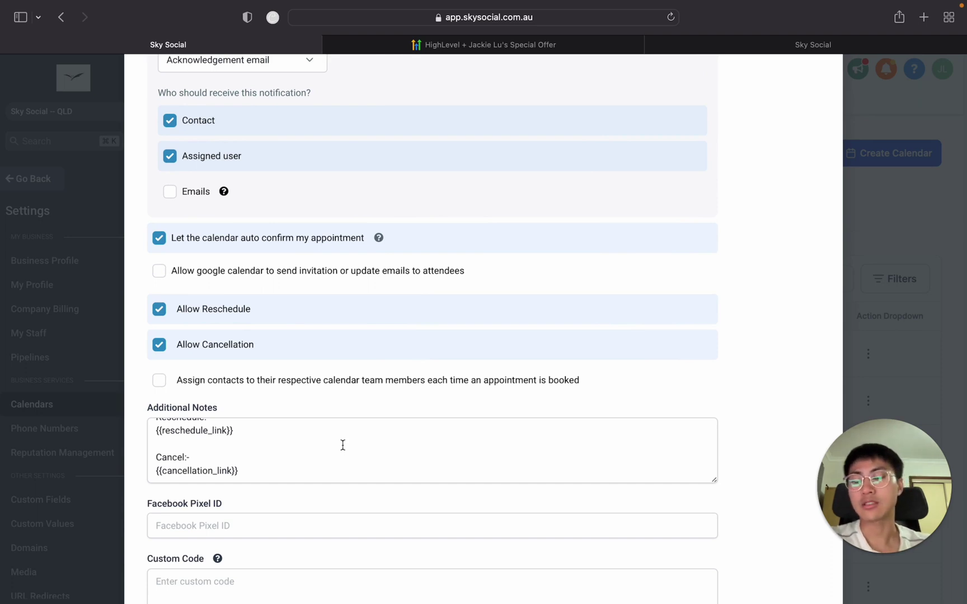
scroll(630, 352, down, 5)
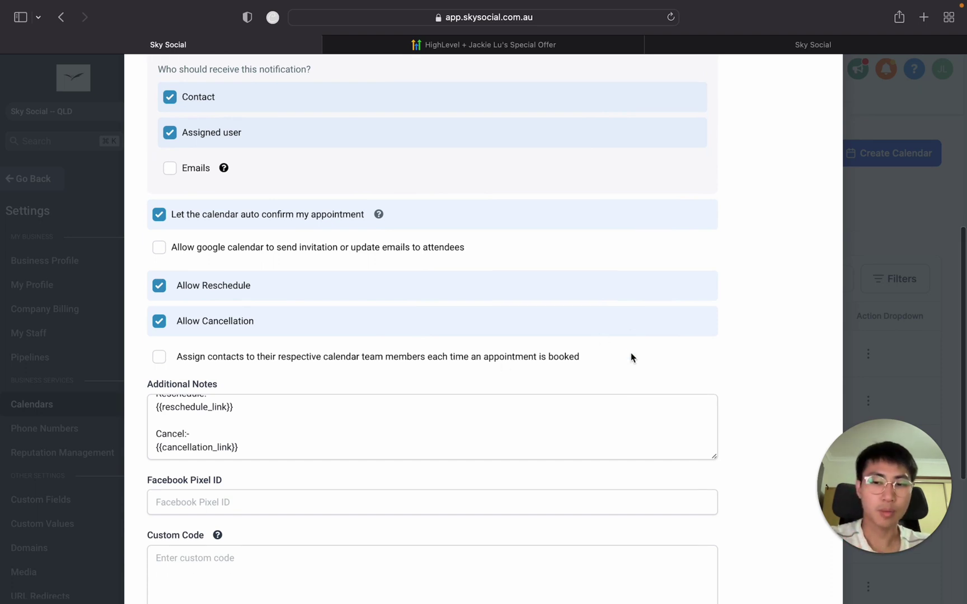
scroll(630, 357, down, 2)
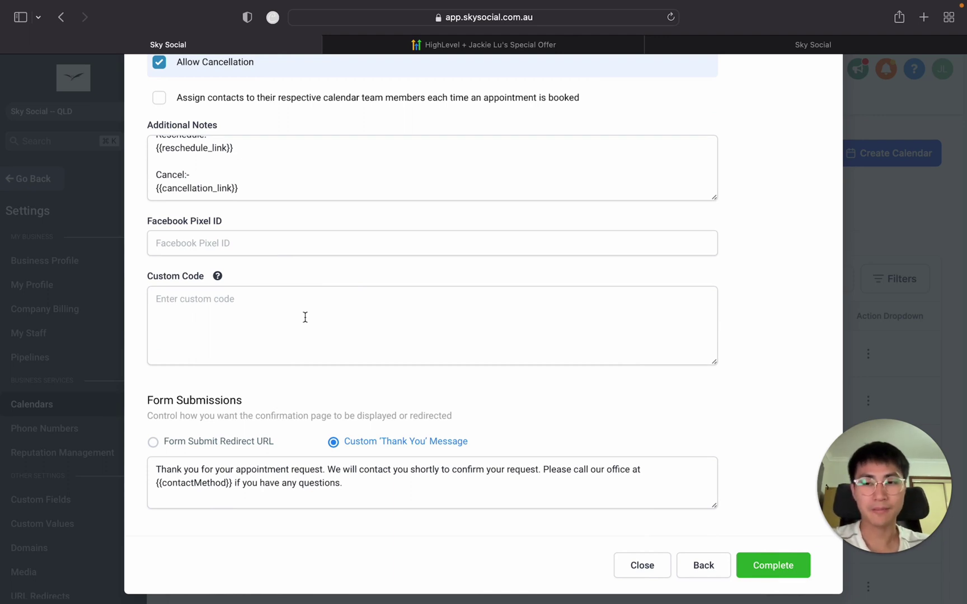
scroll(305, 317, down, 1)
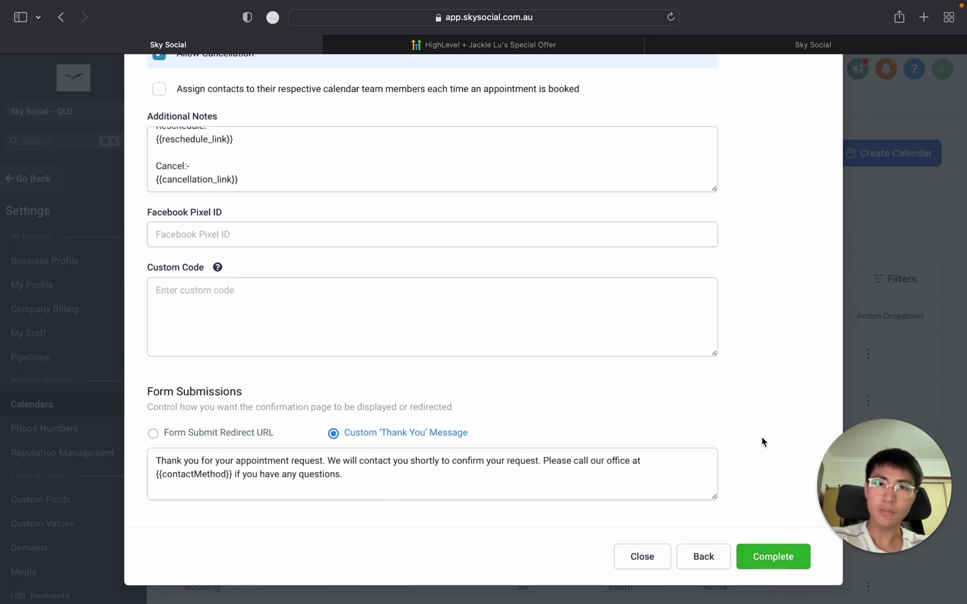
scroll(933, 241, up, 15)
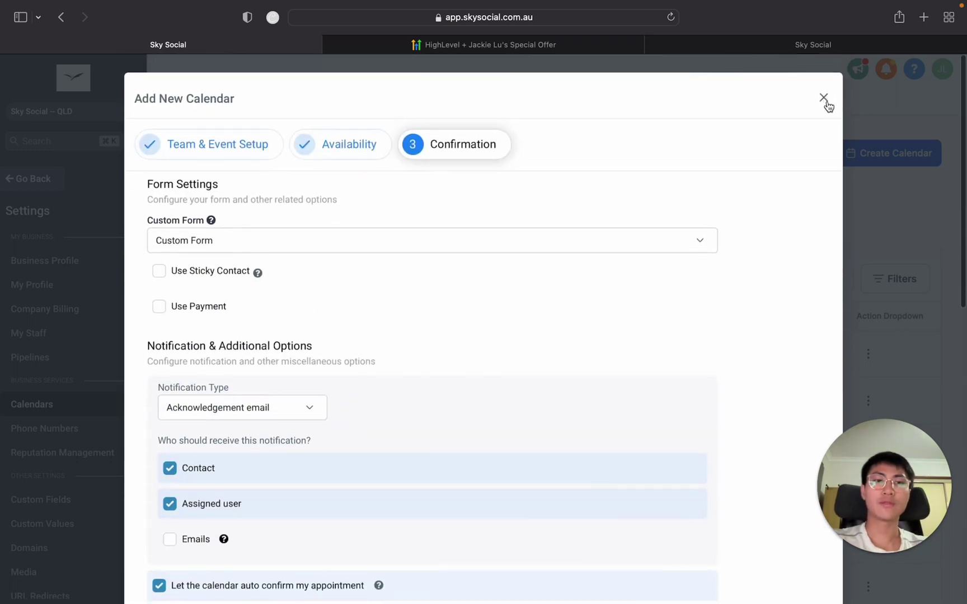
Close the calendar setup and open the Fishing funnel's Home step from Sites
click(826, 101)
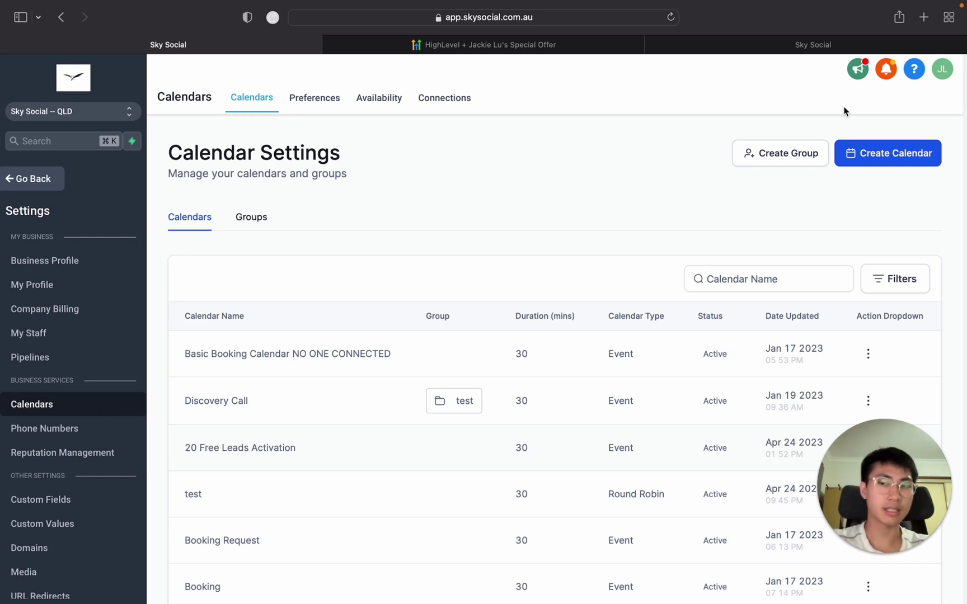
click(38, 185)
click(58, 420)
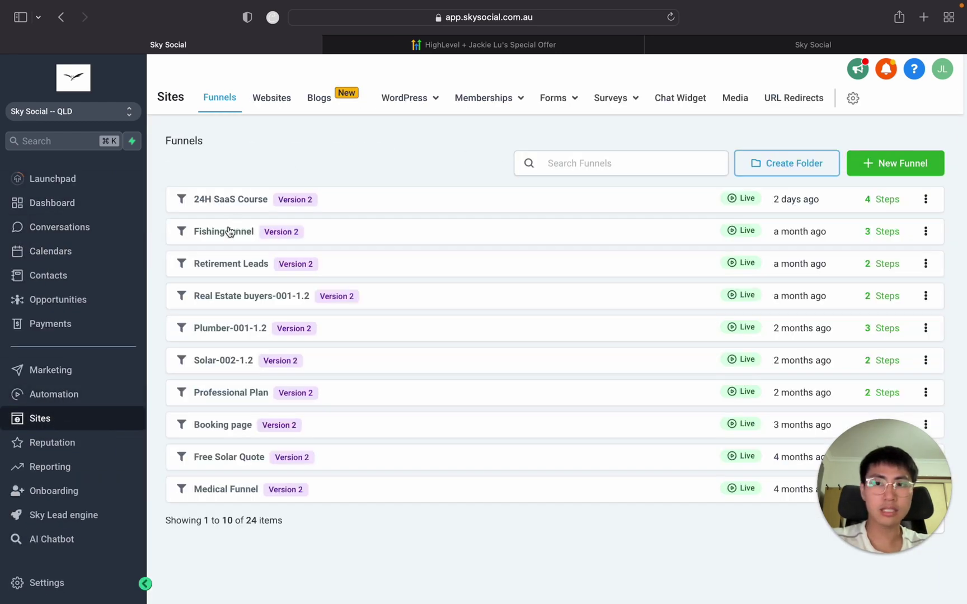
click(229, 231)
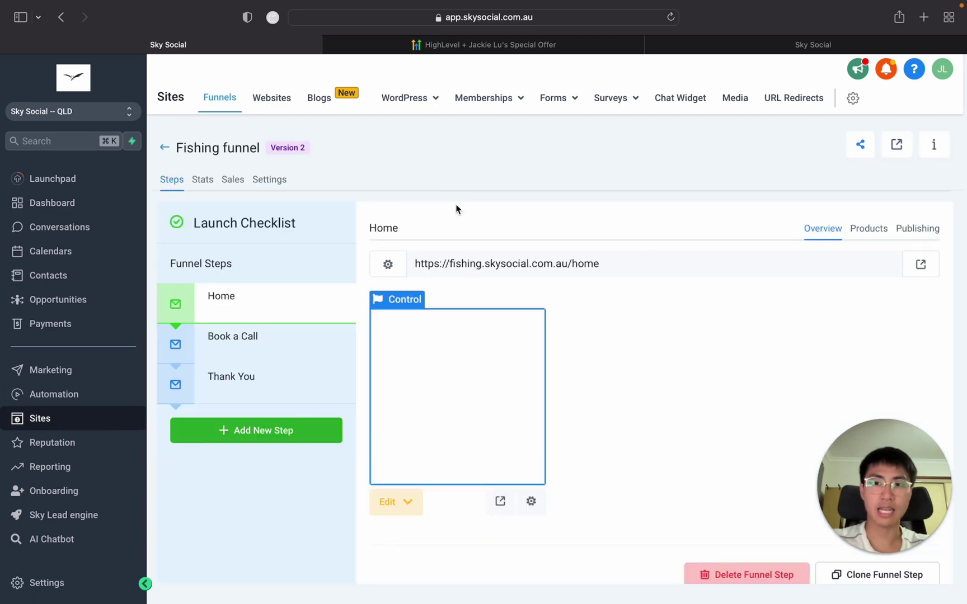
click(404, 503)
Edit the Home page in a new tab and add a 1-column row below the hero
click(425, 521)
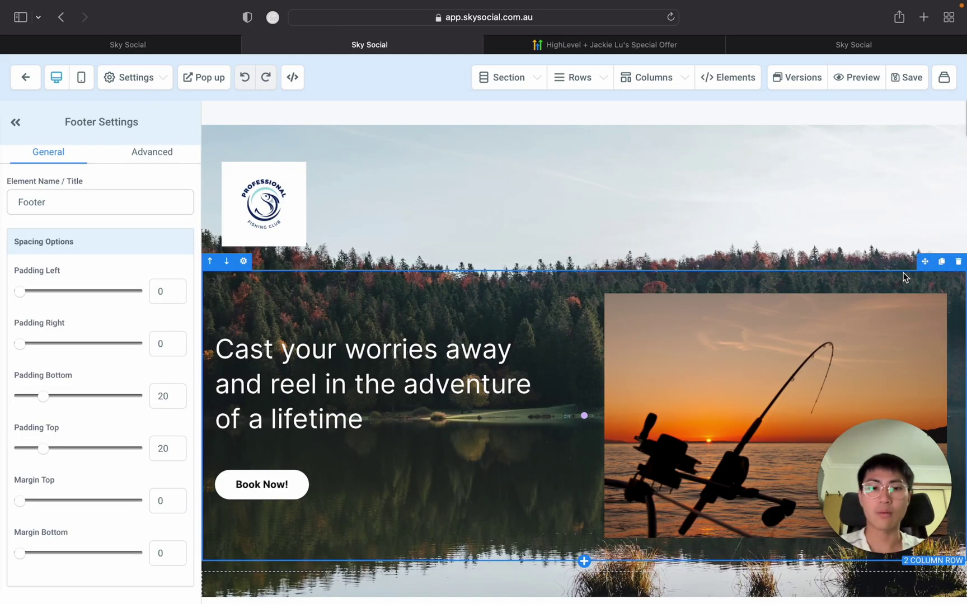
scroll(727, 392, down, 2)
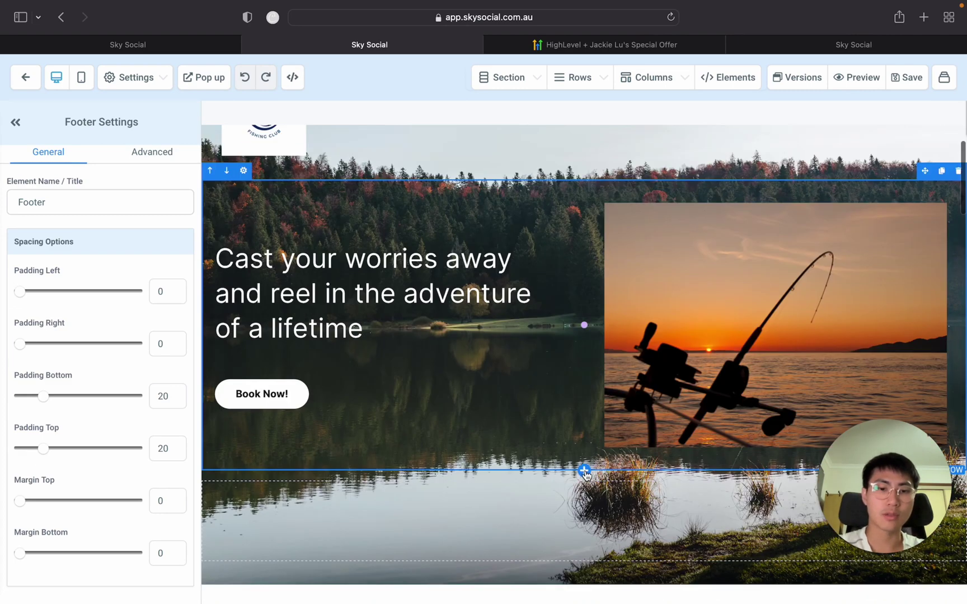
click(584, 470)
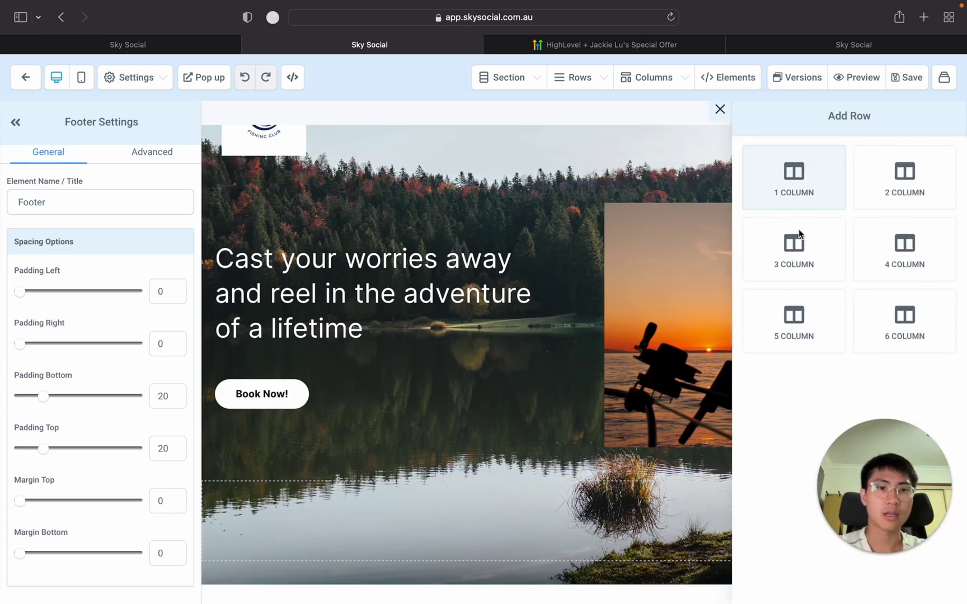
click(806, 170)
Place a Calendar element in the new row and select the calendar to display
click(584, 522)
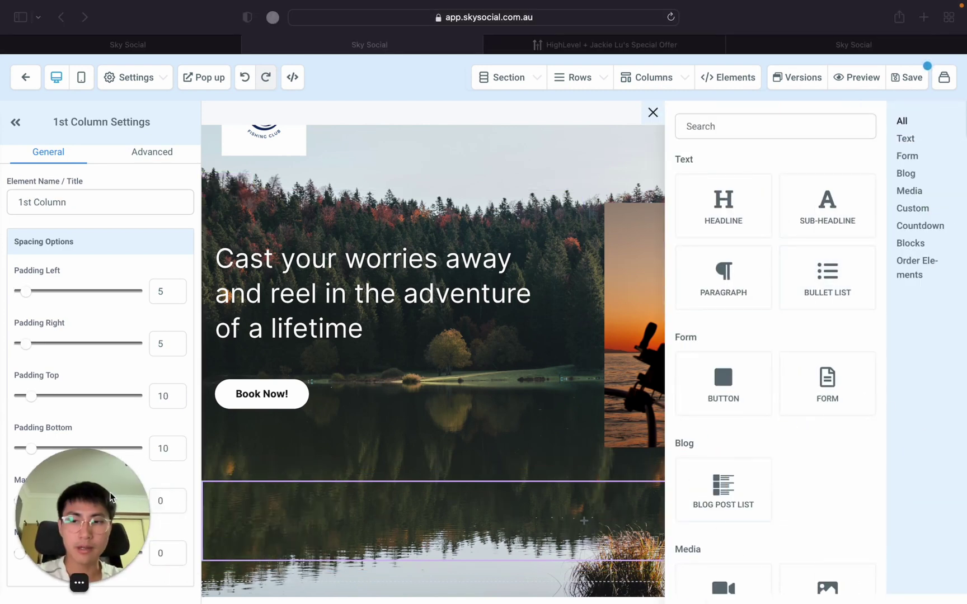
scroll(841, 353, down, 8)
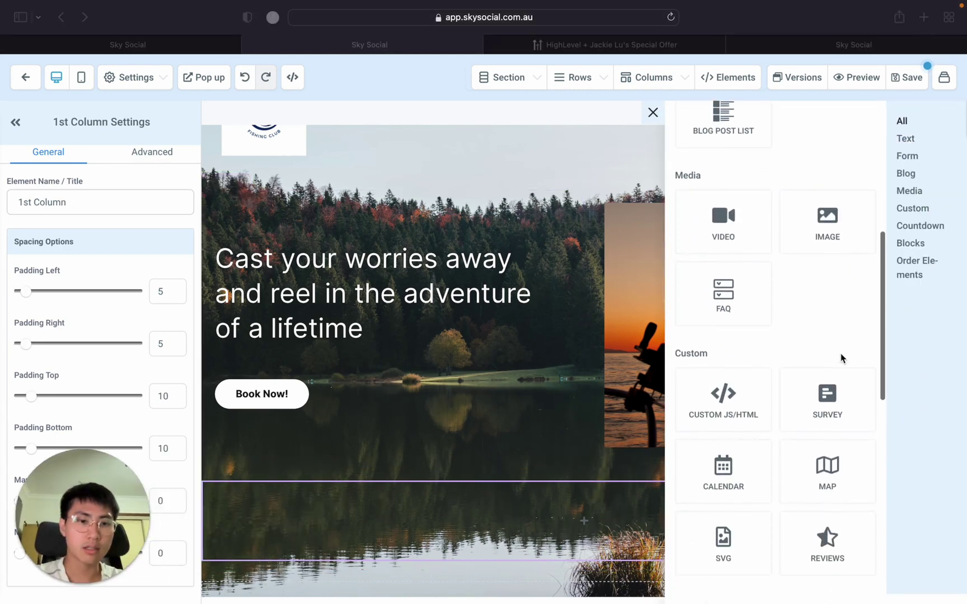
scroll(841, 352, down, 1)
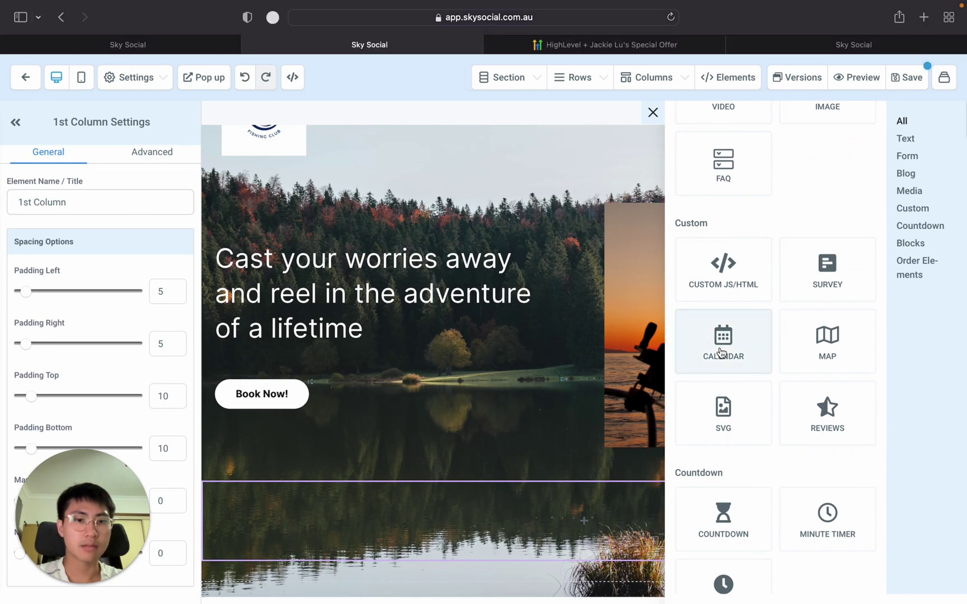
click(749, 362)
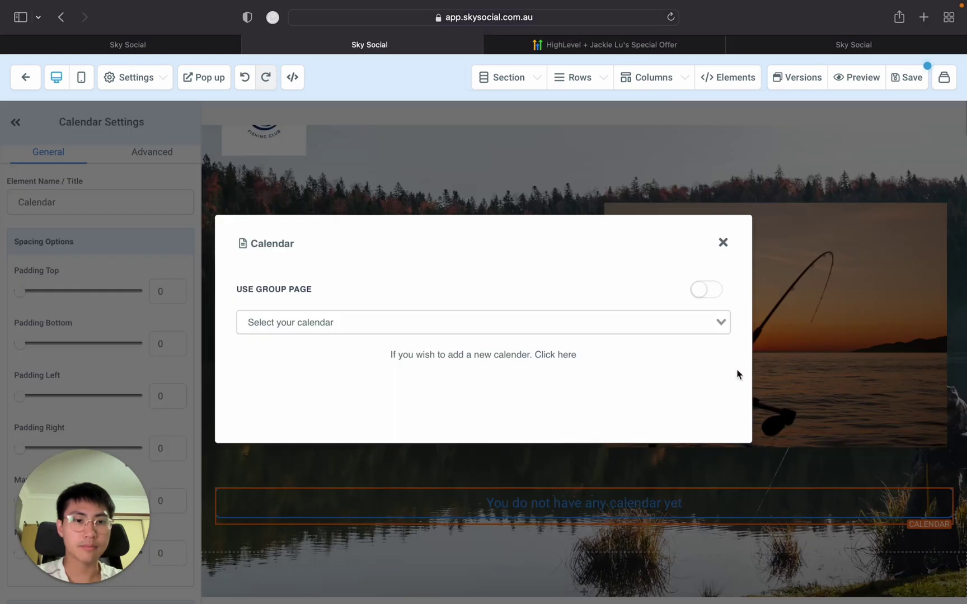
click(515, 324)
scroll(552, 371, down, 1)
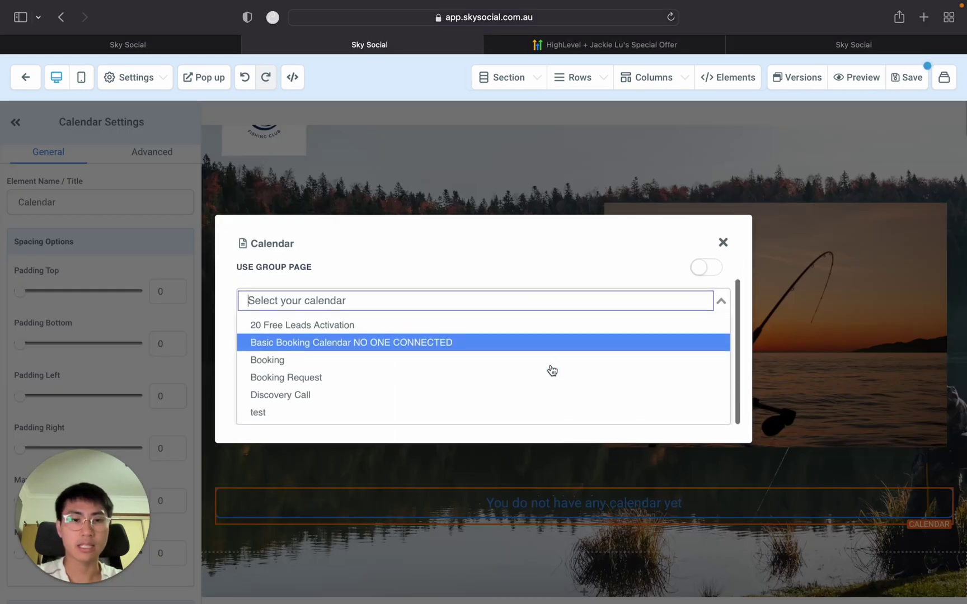
click(527, 398)
scroll(669, 503, down, 4)
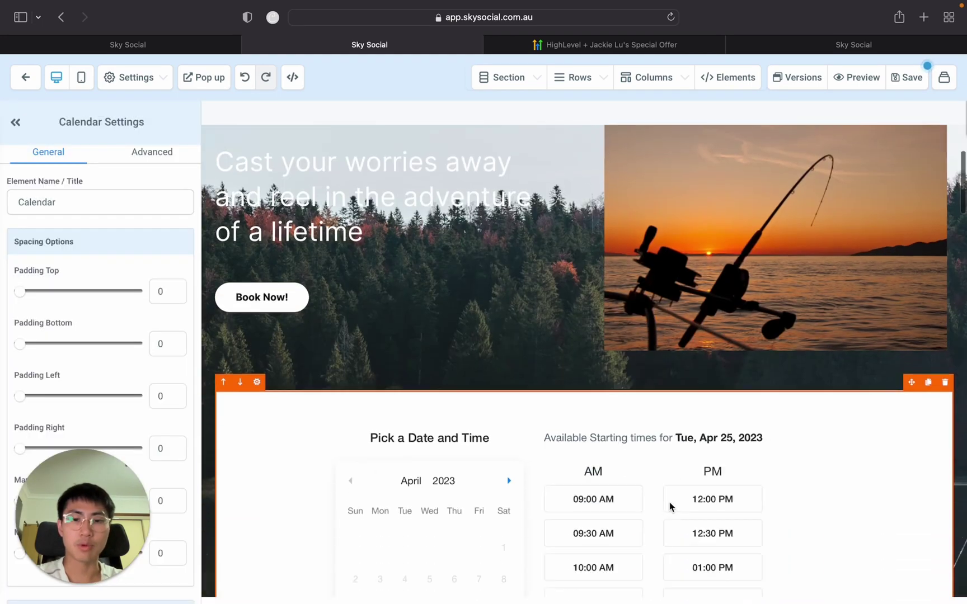
scroll(669, 507, down, 4)
scroll(669, 507, up, 2)
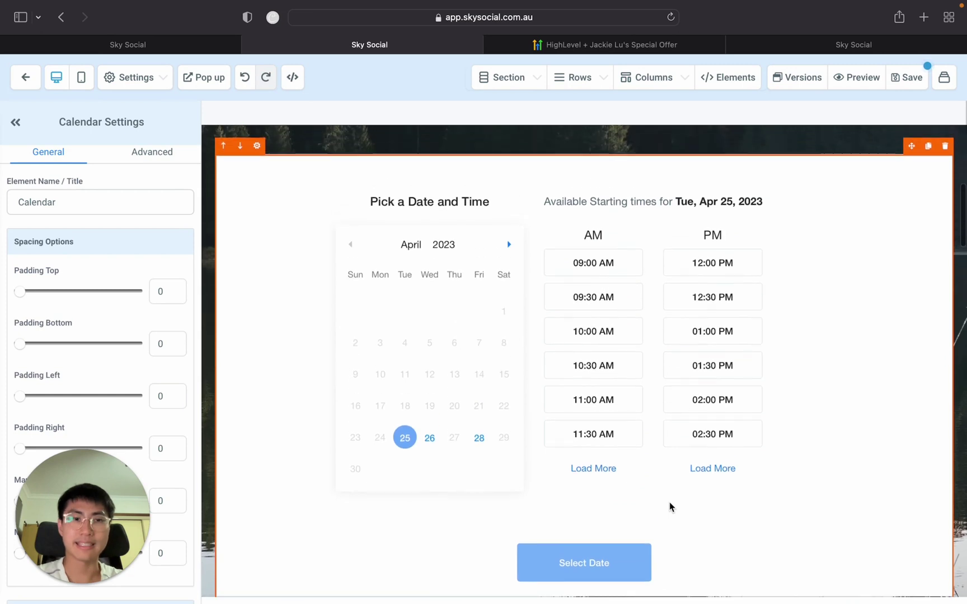